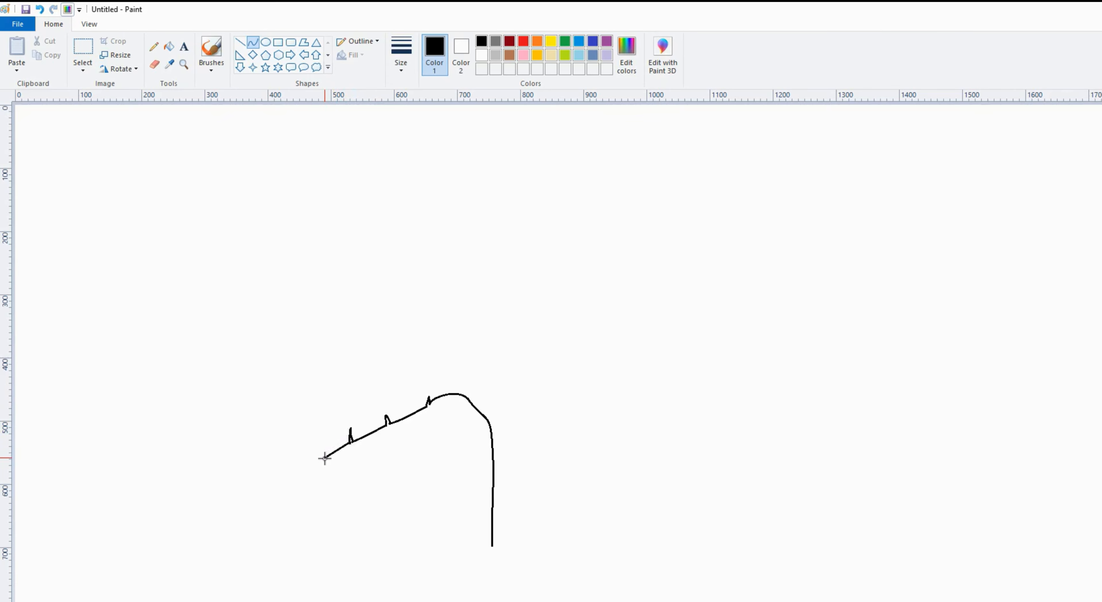
# Complete the lower-left leaf with black curves for its pointed tip, arched upper edge and second stalk line
pyautogui.moveTo(343, 444); pyautogui.dragTo(327, 451)
pyautogui.moveTo(467, 397)
pyautogui.mouseDown()
pyautogui.moveTo(435, 373)
pyautogui.moveTo(467, 386)
pyautogui.moveTo(453, 377)
pyautogui.moveTo(345, 419)
pyautogui.moveTo(319, 461)
pyautogui.mouseUp()
pyautogui.moveTo(443, 406); pyautogui.dragTo(473, 398)
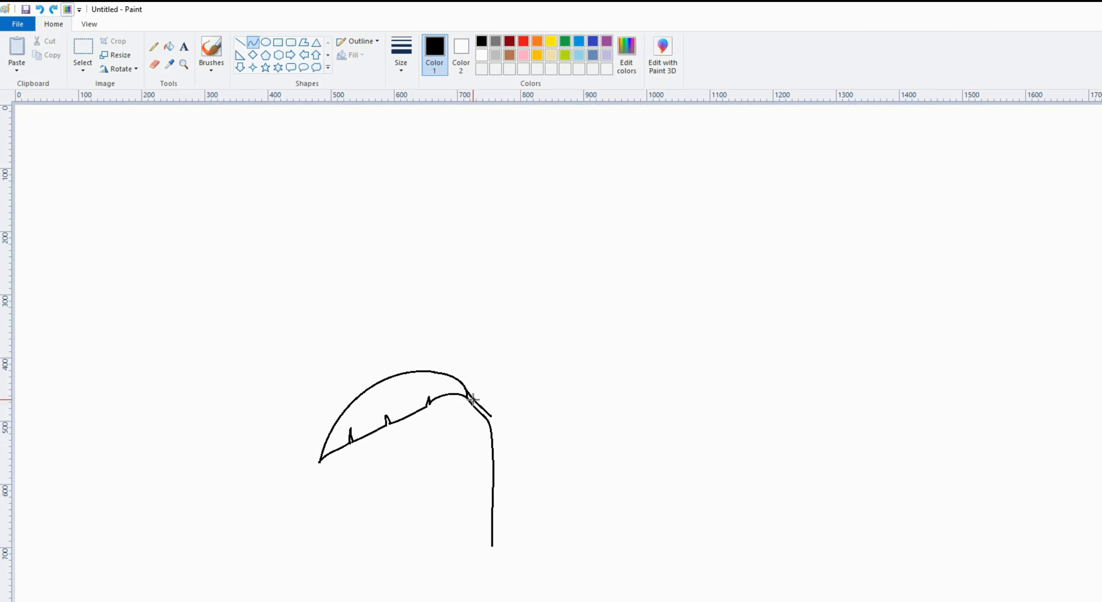
# Draw a second trunk line bending into a short left branch, and a tall curved stalk rising above it
pyautogui.moveTo(496, 542); pyautogui.dragTo(497, 391)
pyautogui.moveTo(510, 521); pyautogui.dragTo(498, 448)
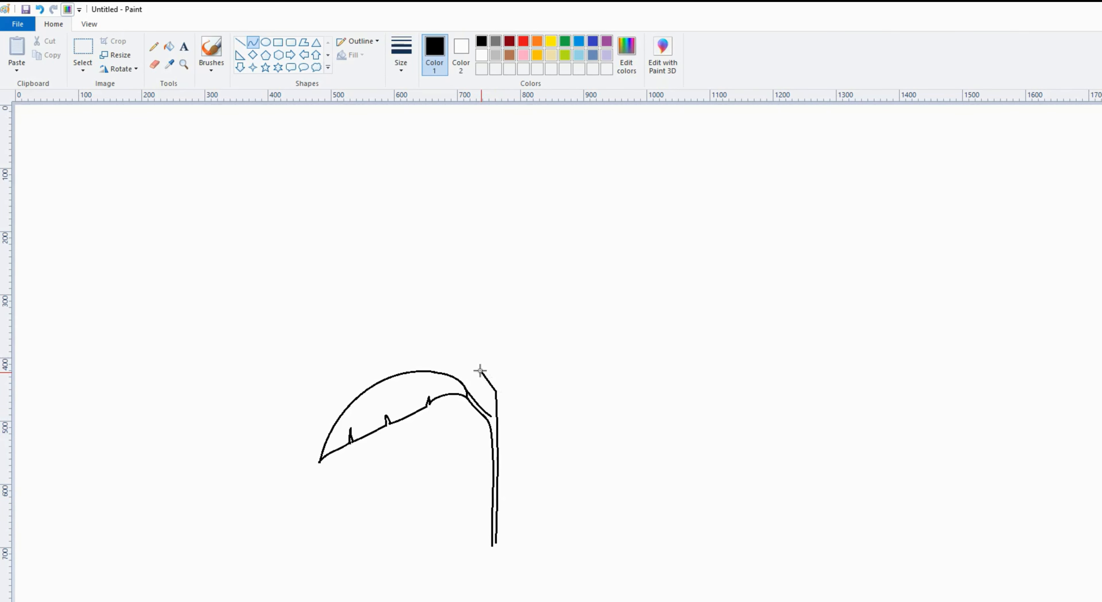
pyautogui.moveTo(480, 371)
pyautogui.mouseDown()
pyautogui.moveTo(471, 349)
pyautogui.moveTo(499, 384)
pyautogui.moveTo(473, 346)
pyautogui.moveTo(491, 362)
pyautogui.moveTo(499, 347)
pyautogui.moveTo(486, 257)
pyautogui.moveTo(498, 340)
pyautogui.moveTo(496, 301)
pyautogui.mouseUp()
pyautogui.moveTo(485, 259); pyautogui.dragTo(492, 287)
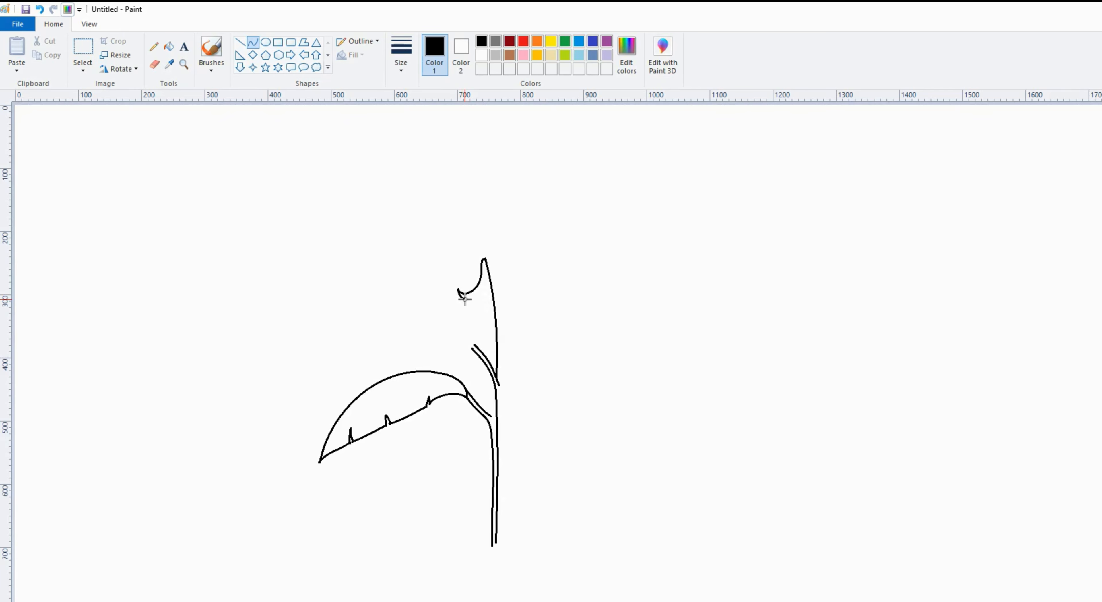
# Draw the notched inner edge of the drooping left leaf, from the stalk top down to a tip above the lower-left leaf
pyautogui.moveTo(465, 299)
pyautogui.mouseDown()
pyautogui.moveTo(449, 324)
pyautogui.moveTo(458, 315)
pyautogui.mouseUp()
pyautogui.moveTo(443, 327); pyautogui.dragTo(412, 385)
pyautogui.moveTo(448, 328)
pyautogui.mouseDown()
pyautogui.moveTo(433, 340)
pyautogui.moveTo(443, 347)
pyautogui.mouseUp()
pyautogui.moveTo(425, 382); pyautogui.dragTo(410, 372)
# Add two arched outer edges to the drooping left leaf and a second curve along its stalk
pyautogui.moveTo(483, 258)
pyautogui.mouseDown()
pyautogui.moveTo(452, 251)
pyautogui.moveTo(476, 249)
pyautogui.moveTo(412, 281)
pyautogui.moveTo(443, 253)
pyautogui.moveTo(416, 271)
pyautogui.mouseUp()
pyautogui.moveTo(412, 280); pyautogui.dragTo(398, 314)
pyautogui.moveTo(398, 359); pyautogui.dragTo(392, 362)
pyautogui.moveTo(487, 257)
pyautogui.mouseDown()
pyautogui.moveTo(408, 327)
pyautogui.moveTo(410, 384)
pyautogui.moveTo(450, 260)
pyautogui.moveTo(391, 314)
pyautogui.mouseUp()
pyautogui.moveTo(502, 360); pyautogui.dragTo(486, 257)
pyautogui.moveTo(500, 295); pyautogui.dragTo(495, 273)
pyautogui.click(506, 440)
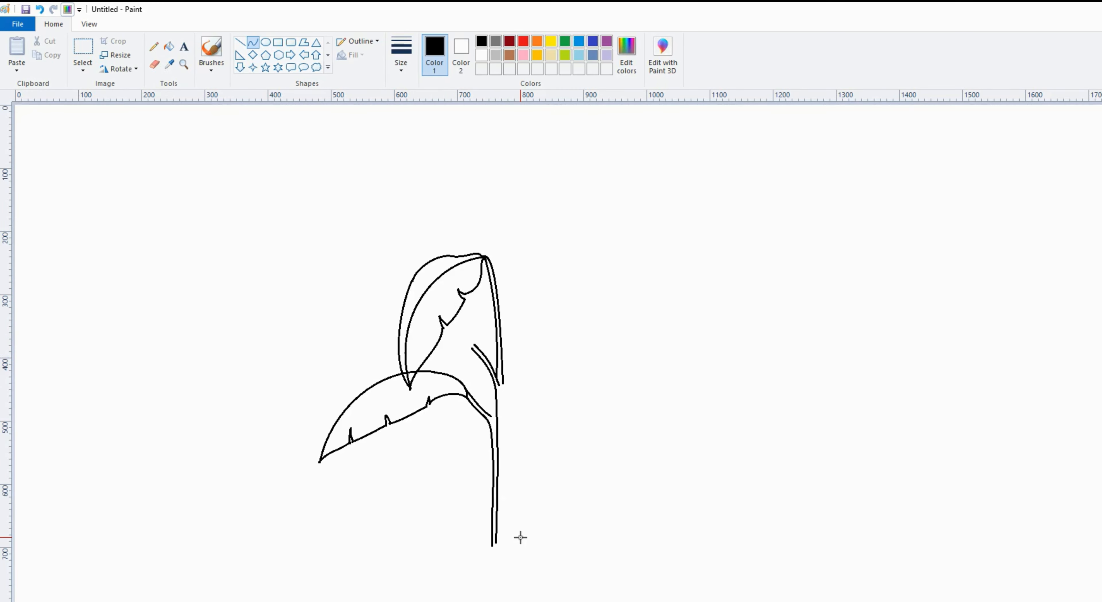
# Draw the trunk's right edge and the notched lower edge of a lower-right leaf extending from it
pyautogui.moveTo(520, 538)
pyautogui.mouseDown()
pyautogui.moveTo(509, 440)
pyautogui.moveTo(522, 414)
pyautogui.moveTo(521, 425)
pyautogui.mouseUp()
pyautogui.moveTo(523, 475)
pyautogui.mouseDown()
pyautogui.moveTo(528, 383)
pyautogui.moveTo(579, 376)
pyautogui.moveTo(541, 397)
pyautogui.moveTo(627, 360)
pyautogui.mouseUp()
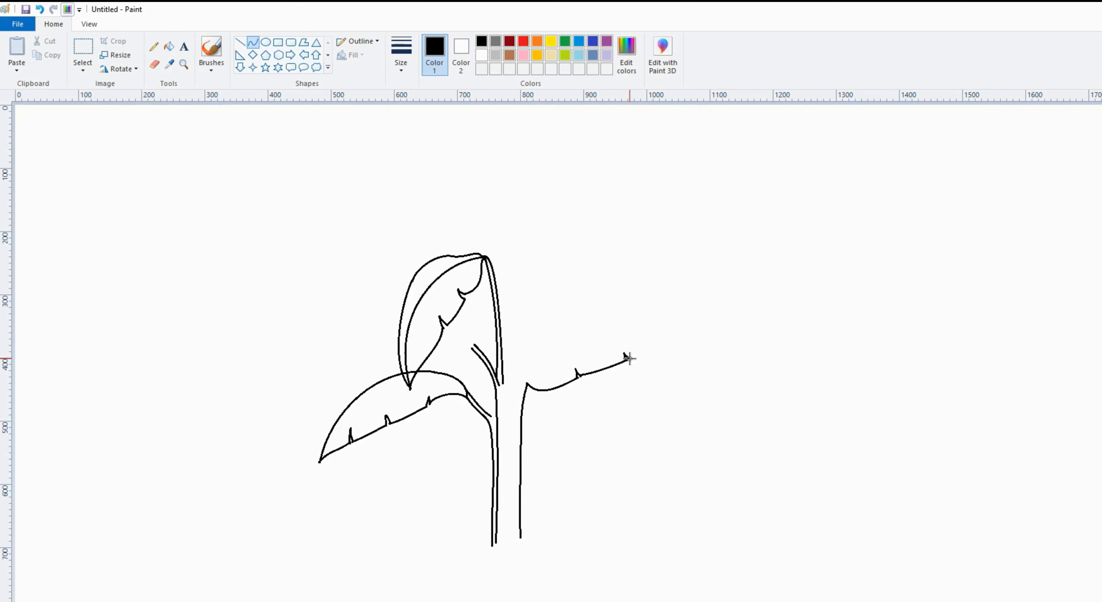
pyautogui.moveTo(630, 358); pyautogui.dragTo(664, 343)
# Close the lower-right leaf with a second stalk line and an arched upper edge meeting the leaf tip
pyautogui.moveTo(516, 457); pyautogui.dragTo(524, 369)
pyautogui.moveTo(519, 436); pyautogui.dragTo(514, 432)
pyautogui.moveTo(520, 396); pyautogui.dragTo(601, 315)
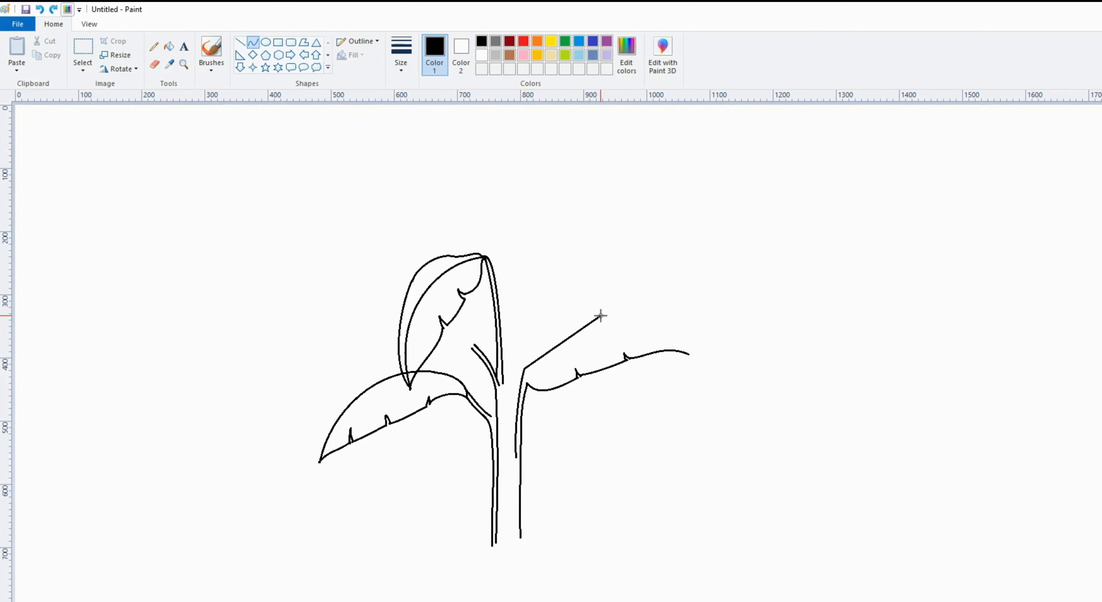
pyautogui.moveTo(540, 383); pyautogui.dragTo(689, 353)
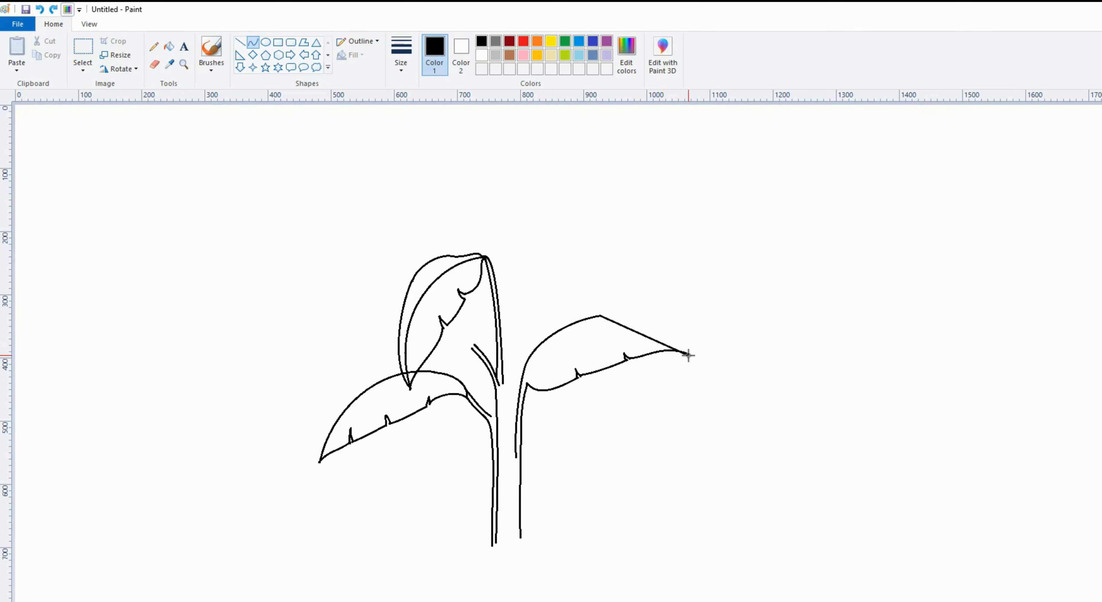
pyautogui.moveTo(607, 324); pyautogui.dragTo(664, 322)
# Draw the curved stalk and notched inner edge of a drooping leaf crossing the lower-right leaf
pyautogui.moveTo(516, 456); pyautogui.dragTo(517, 352)
pyautogui.moveTo(520, 430)
pyautogui.mouseDown()
pyautogui.moveTo(518, 384)
pyautogui.moveTo(539, 312)
pyautogui.moveTo(510, 338)
pyautogui.moveTo(526, 316)
pyautogui.mouseUp()
pyautogui.moveTo(538, 313)
pyautogui.mouseDown()
pyautogui.moveTo(556, 351)
pyautogui.moveTo(539, 325)
pyautogui.moveTo(542, 340)
pyautogui.mouseUp()
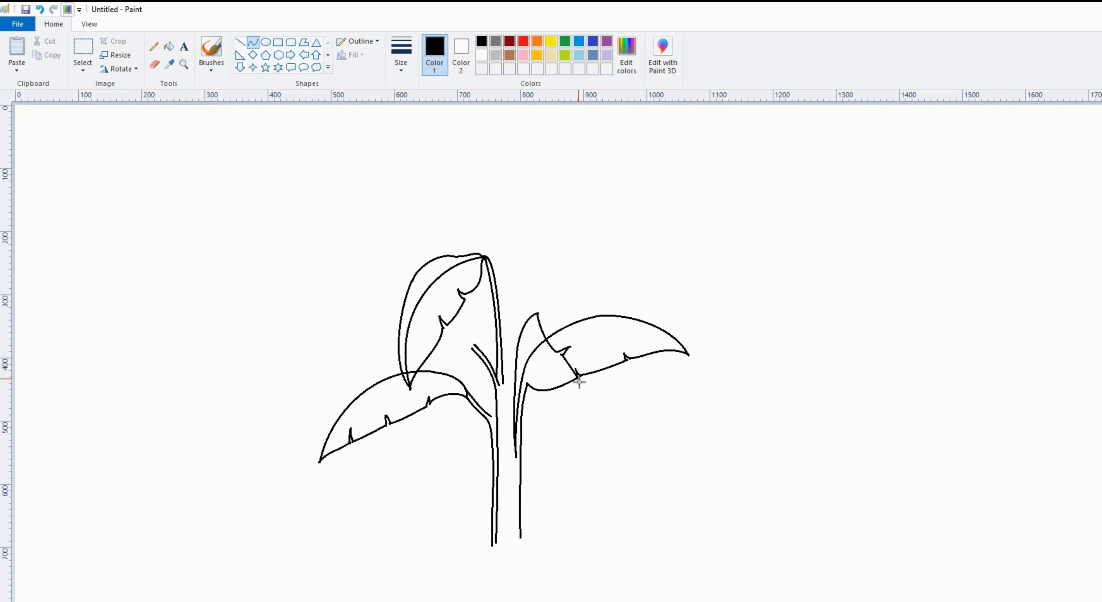
pyautogui.moveTo(579, 383)
pyautogui.mouseDown()
pyautogui.moveTo(564, 365)
pyautogui.moveTo(604, 446)
pyautogui.mouseUp()
pyautogui.moveTo(587, 410); pyautogui.dragTo(588, 423)
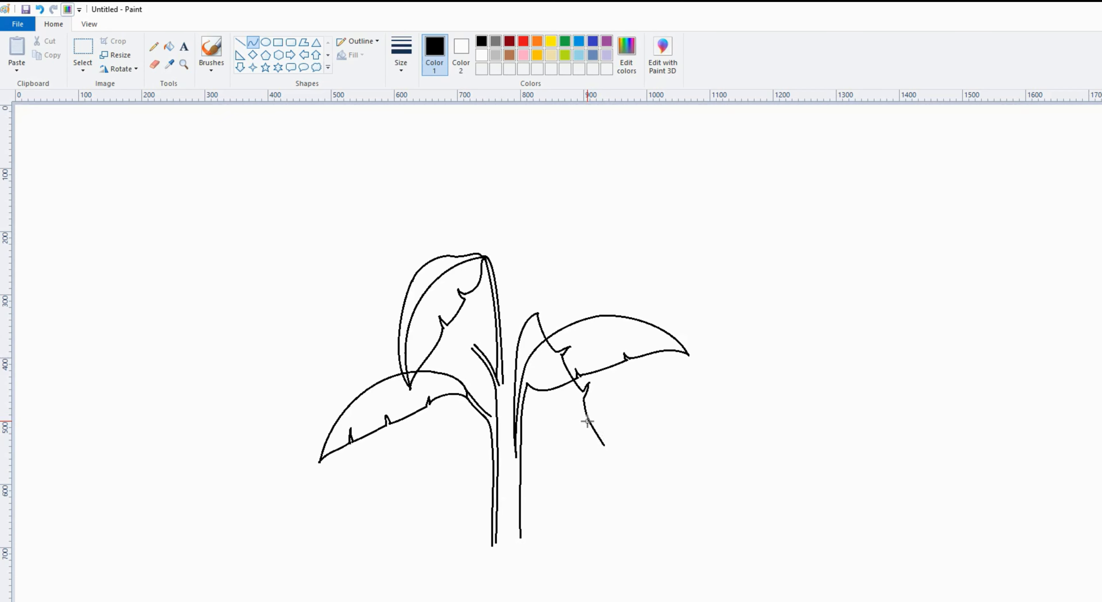
pyautogui.click(595, 429)
# Add the second stalk line and bulging outer edge of the drooping right leaf, ending at its lower tip
pyautogui.moveTo(513, 457); pyautogui.dragTo(605, 445)
pyautogui.click(534, 308)
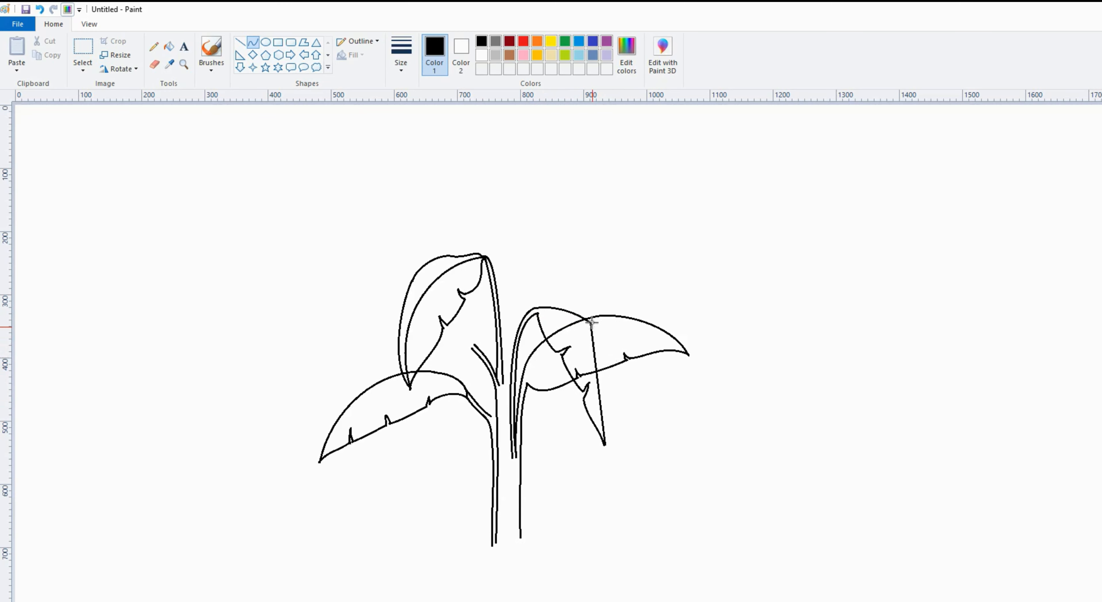
pyautogui.moveTo(591, 322); pyautogui.dragTo(623, 390)
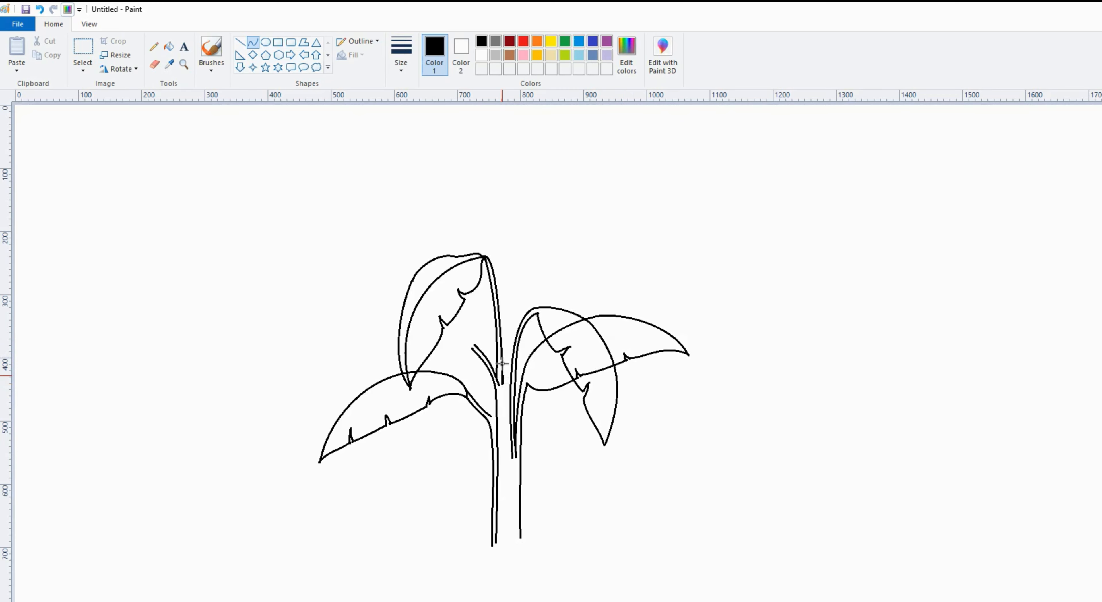
# Draw the stalk and notched lower edge of an upper-left leaf rising above the drooping left leaf
pyautogui.moveTo(502, 364)
pyautogui.mouseDown()
pyautogui.moveTo(503, 241)
pyautogui.moveTo(511, 342)
pyautogui.moveTo(505, 299)
pyautogui.mouseUp()
pyautogui.moveTo(496, 257); pyautogui.dragTo(414, 207)
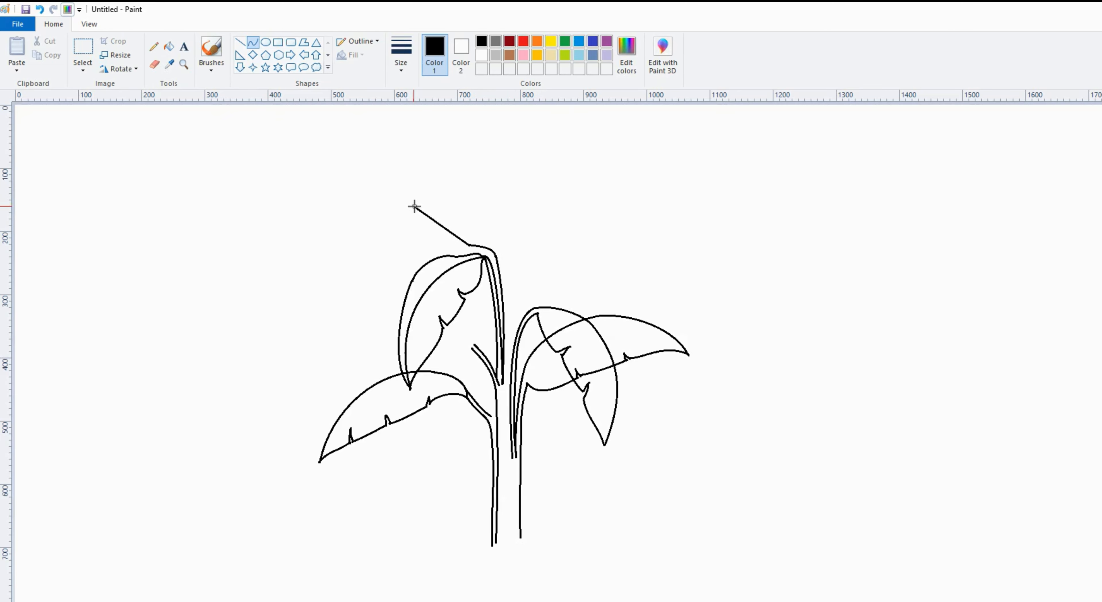
pyautogui.moveTo(471, 238); pyautogui.dragTo(443, 229)
pyautogui.moveTo(415, 206); pyautogui.dragTo(416, 187)
pyautogui.moveTo(389, 188)
pyautogui.mouseDown()
pyautogui.moveTo(372, 182)
pyautogui.moveTo(400, 198)
pyautogui.moveTo(374, 182)
pyautogui.mouseUp()
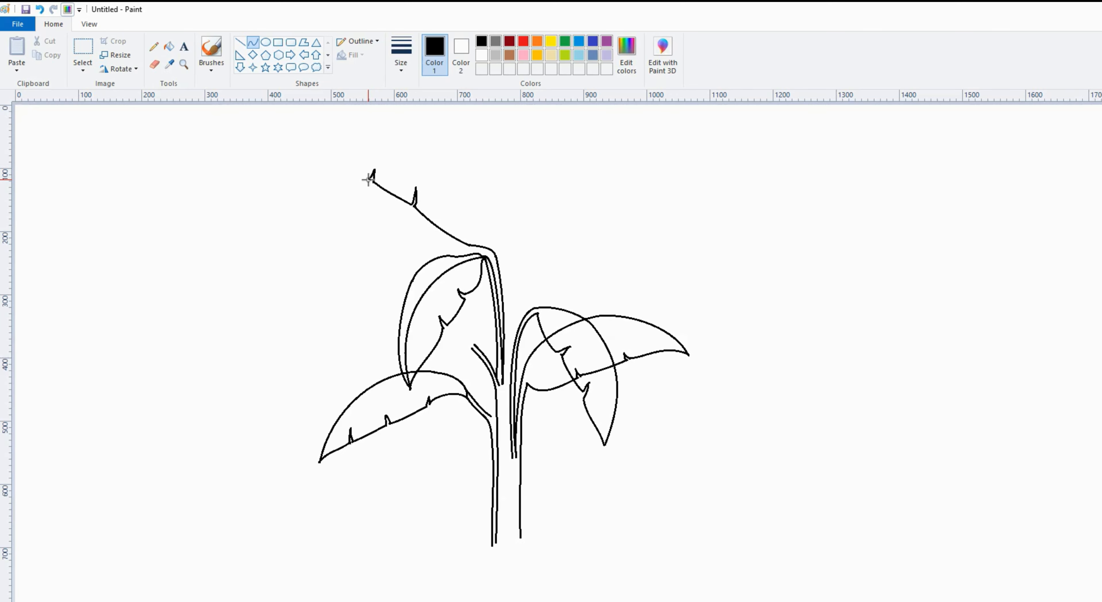
pyautogui.moveTo(368, 180); pyautogui.dragTo(347, 144)
# Close the upper-left leaf with an arched upper edge and add a second curve along its stalk
pyautogui.moveTo(496, 252); pyautogui.dragTo(396, 124)
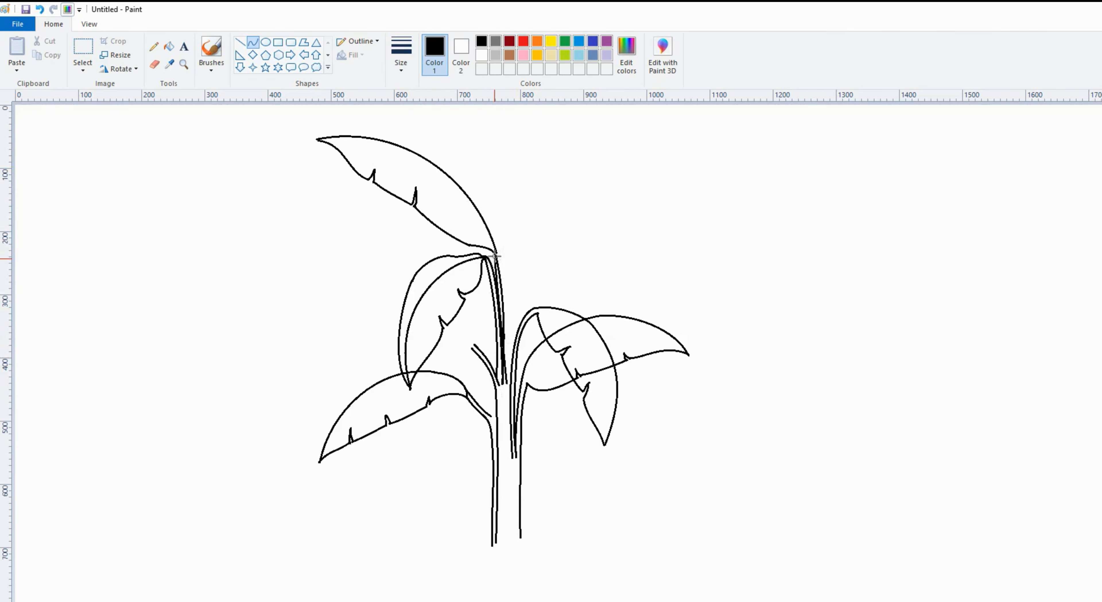
pyautogui.moveTo(496, 256); pyautogui.dragTo(495, 250)
pyautogui.moveTo(520, 357); pyautogui.dragTo(505, 269)
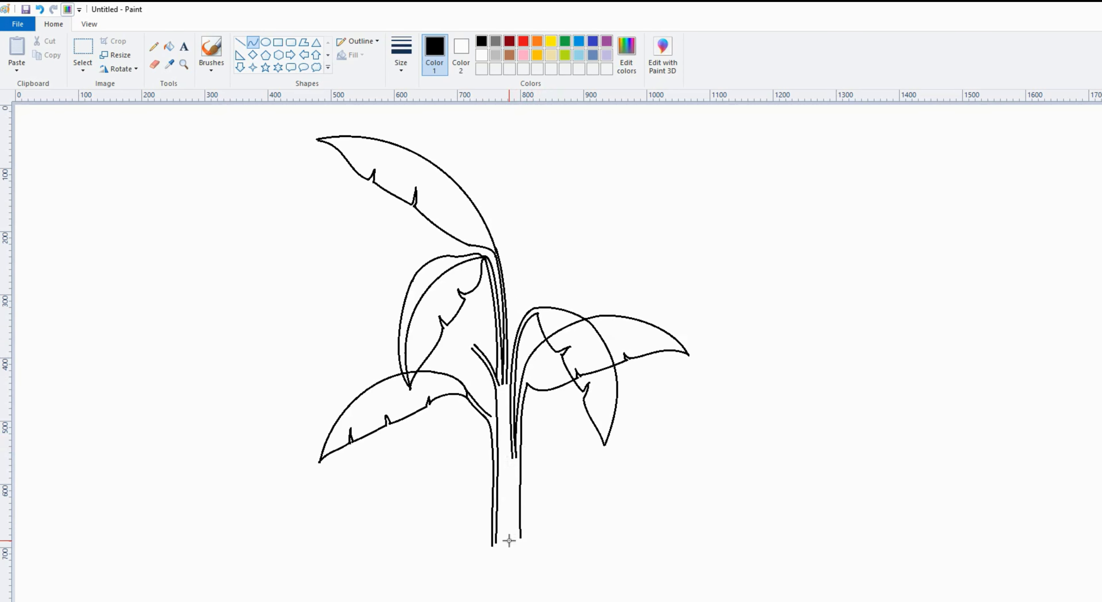
# Draw two central trunk lines curving into an upper-right stalk, and the leaf's notched lower edge
pyautogui.moveTo(509, 541)
pyautogui.mouseDown()
pyautogui.moveTo(519, 265)
pyautogui.moveTo(536, 251)
pyautogui.mouseUp()
pyautogui.moveTo(506, 521)
pyautogui.mouseDown()
pyautogui.moveTo(502, 540)
pyautogui.moveTo(510, 383)
pyautogui.moveTo(535, 246)
pyautogui.moveTo(498, 349)
pyautogui.moveTo(502, 325)
pyautogui.mouseUp()
pyautogui.click(505, 274)
pyautogui.moveTo(536, 251)
pyautogui.mouseDown()
pyautogui.moveTo(594, 251)
pyautogui.moveTo(571, 254)
pyautogui.moveTo(638, 238)
pyautogui.moveTo(620, 242)
pyautogui.moveTo(637, 229)
pyautogui.moveTo(717, 265)
pyautogui.moveTo(672, 244)
pyautogui.moveTo(695, 243)
pyautogui.mouseUp()
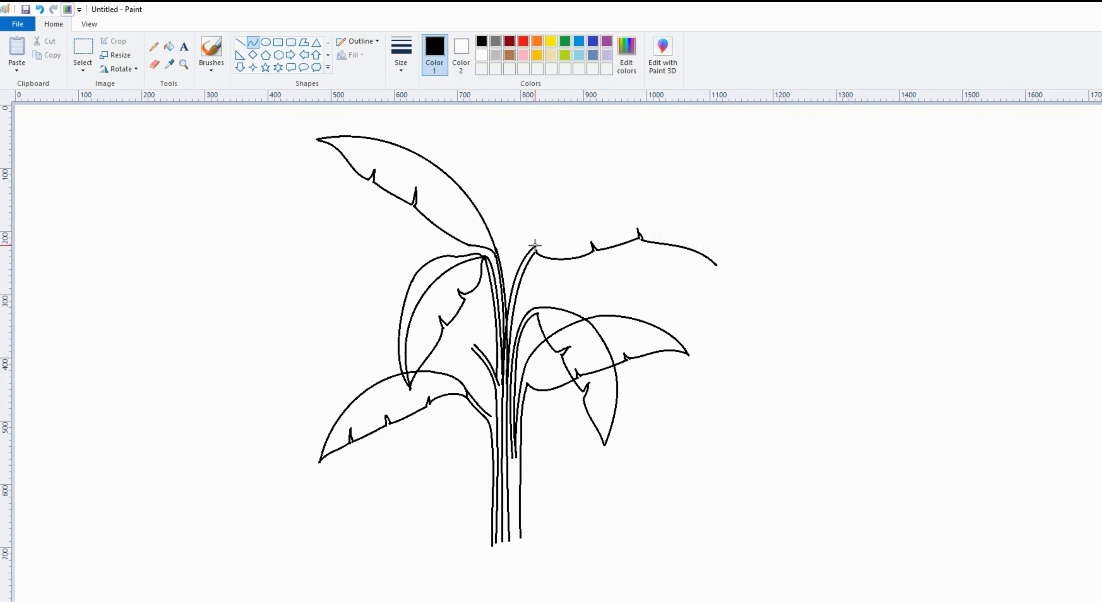
# Close the upper-right leaf with an arched upper edge and add a parallel inner arch from stalk to tip
pyautogui.moveTo(535, 245); pyautogui.dragTo(628, 195)
pyautogui.moveTo(584, 235)
pyautogui.mouseDown()
pyautogui.moveTo(598, 207)
pyautogui.moveTo(570, 194)
pyautogui.moveTo(706, 239)
pyautogui.moveTo(717, 264)
pyautogui.mouseUp()
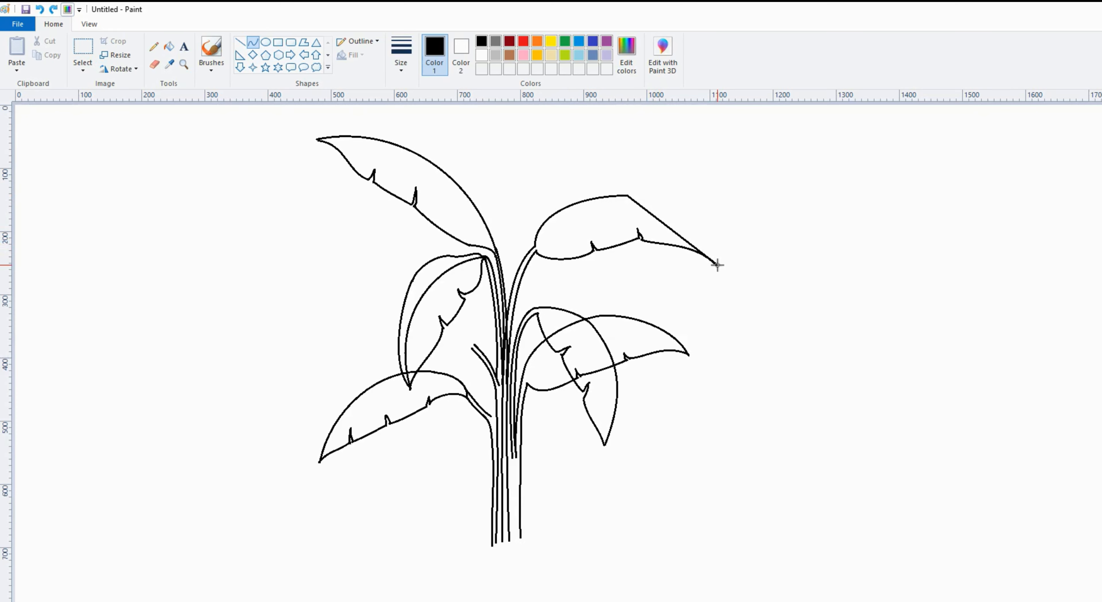
pyautogui.moveTo(668, 226); pyautogui.dragTo(702, 216)
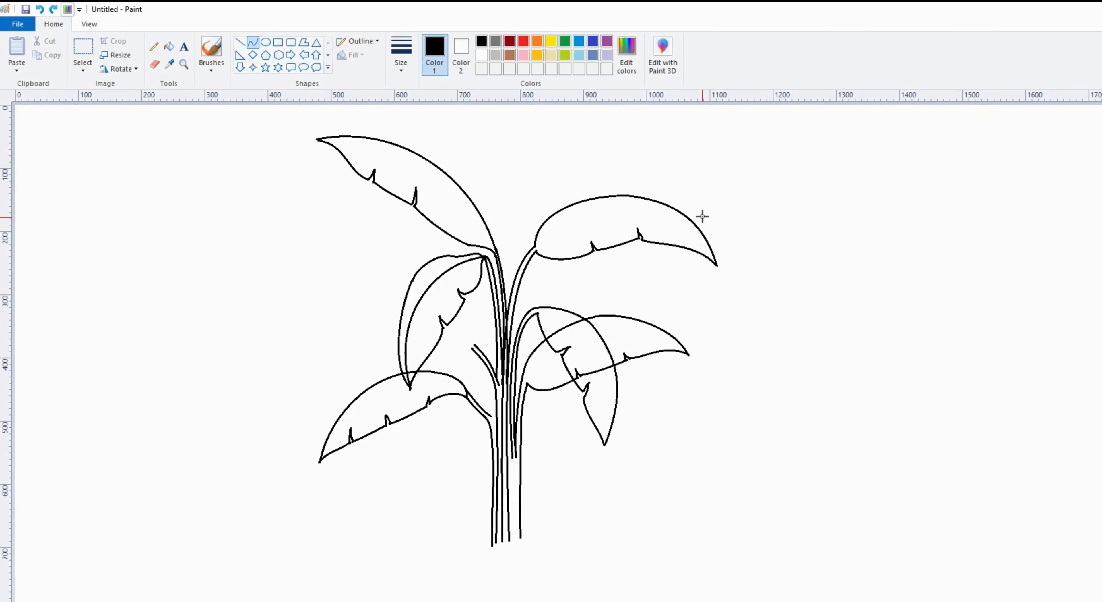
pyautogui.moveTo(535, 249); pyautogui.dragTo(715, 263)
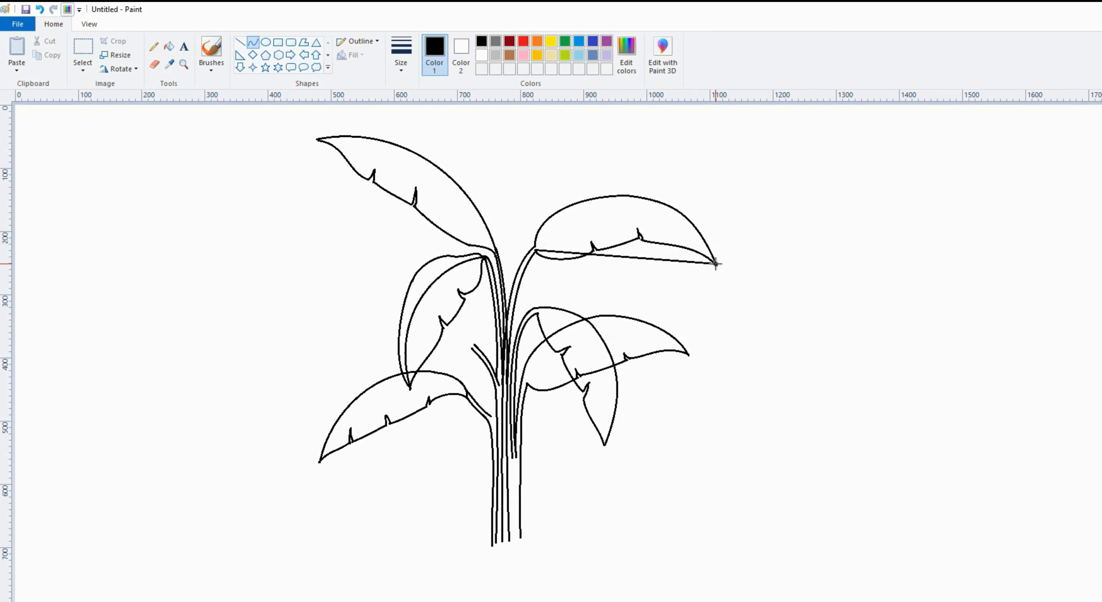
pyautogui.moveTo(583, 253); pyautogui.dragTo(565, 203)
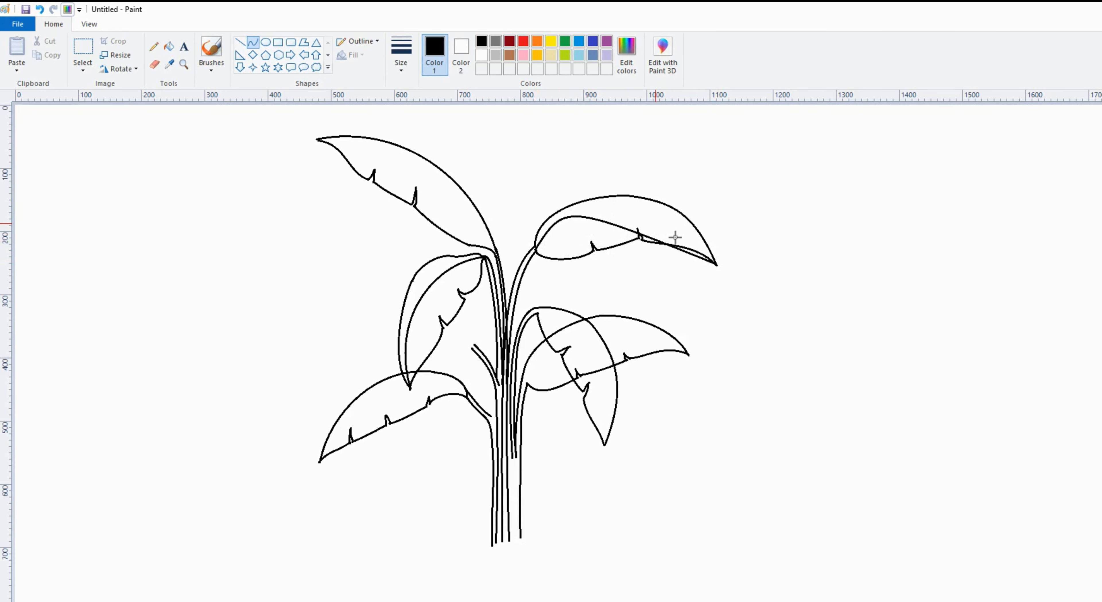
pyautogui.moveTo(697, 234); pyautogui.dragTo(671, 175)
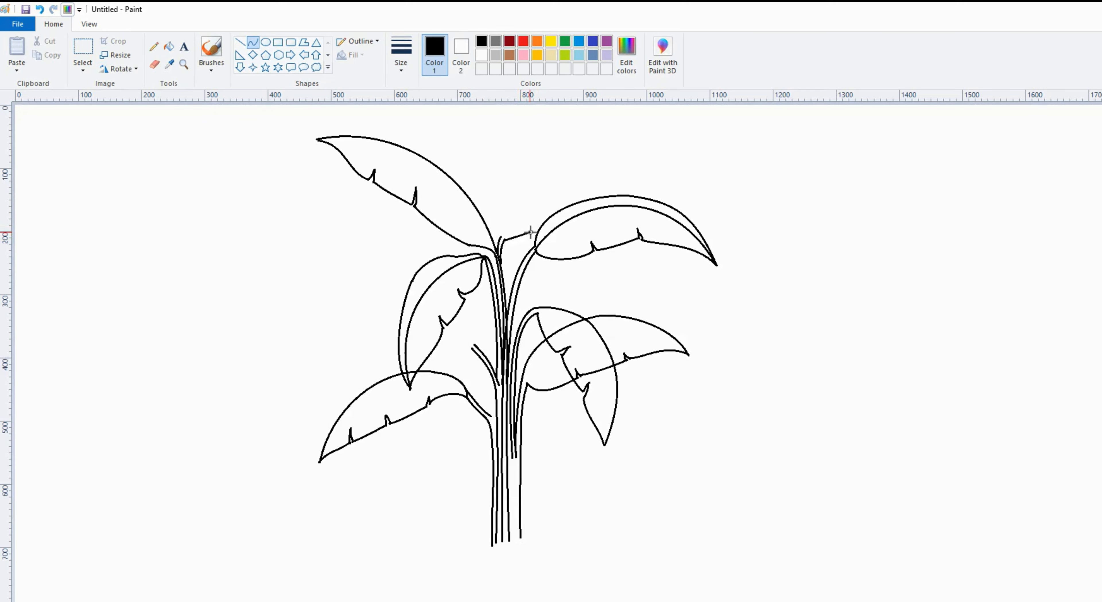
# Draw a steep leaf above the upper-right leaf, with a notched right edge and a curved left edge meeting at the tip
pyautogui.moveTo(530, 232); pyautogui.dragTo(547, 197)
pyautogui.moveTo(510, 246); pyautogui.dragTo(569, 175)
pyautogui.moveTo(571, 173)
pyautogui.mouseDown()
pyautogui.moveTo(602, 137)
pyautogui.moveTo(606, 109)
pyautogui.mouseUp()
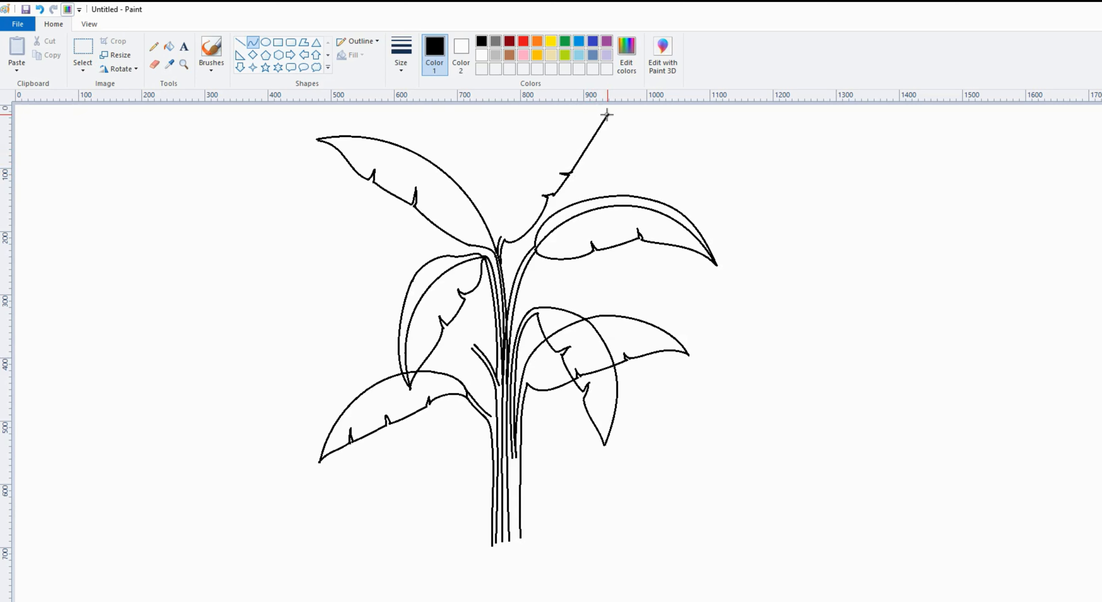
pyautogui.moveTo(574, 173); pyautogui.dragTo(591, 126)
pyautogui.moveTo(501, 236)
pyautogui.mouseDown()
pyautogui.moveTo(534, 170)
pyautogui.moveTo(607, 108)
pyautogui.mouseUp()
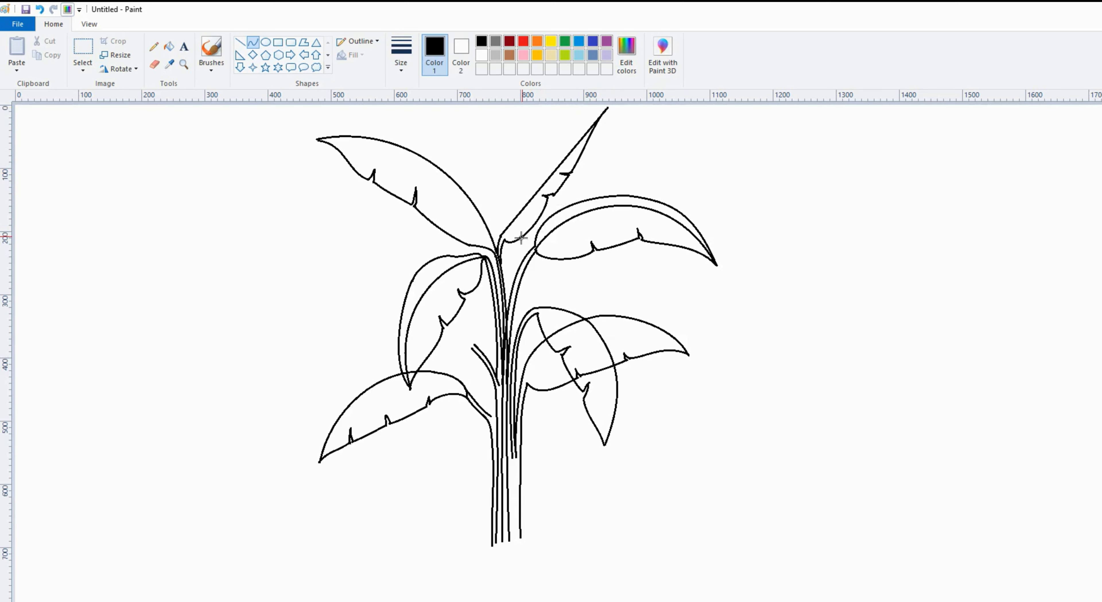
pyautogui.moveTo(521, 237)
pyautogui.mouseDown()
pyautogui.moveTo(524, 157)
pyautogui.moveTo(562, 111)
pyautogui.moveTo(555, 118)
pyautogui.mouseUp()
pyautogui.hotkey('ctrl', 'z')
# Add stalk lines beneath the steep right leaf and draw a rolled young shoot rising from the plant's centre
pyautogui.moveTo(506, 319); pyautogui.dragTo(505, 241)
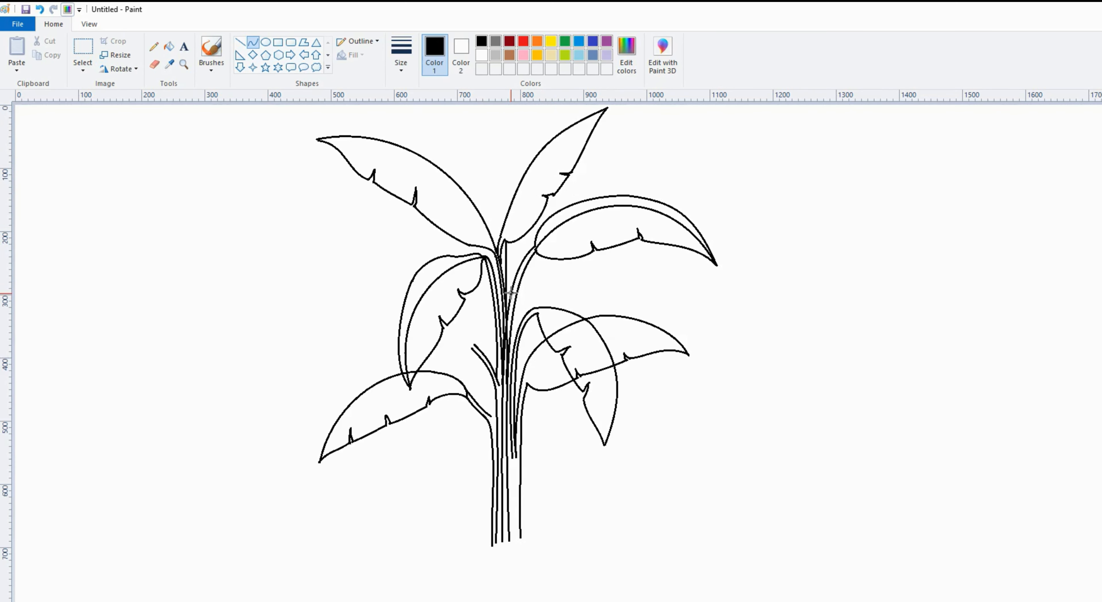
pyautogui.moveTo(511, 290); pyautogui.dragTo(514, 241)
pyautogui.moveTo(507, 216); pyautogui.dragTo(513, 107)
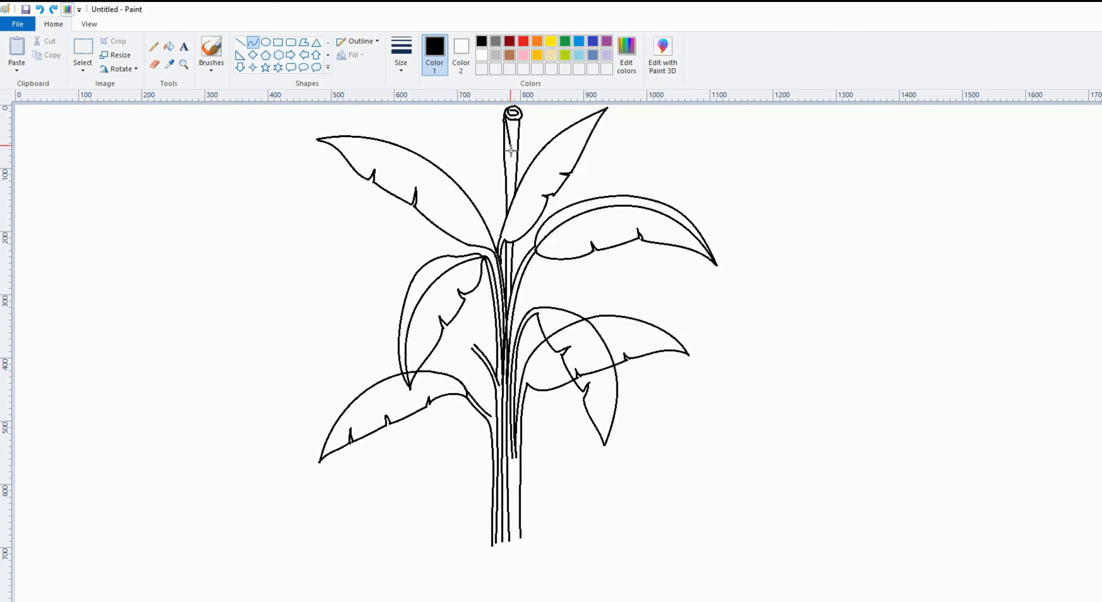
pyautogui.moveTo(511, 151); pyautogui.dragTo(514, 198)
pyautogui.moveTo(508, 132); pyautogui.dragTo(516, 148)
# Draw a narrow leaf between the upper-left leaf and the central shoot, with a notched lower edge and arched upper edge
pyautogui.moveTo(496, 244); pyautogui.dragTo(473, 181)
pyautogui.moveTo(500, 233)
pyautogui.mouseDown()
pyautogui.moveTo(477, 147)
pyautogui.moveTo(468, 177)
pyautogui.moveTo(411, 113)
pyautogui.moveTo(422, 121)
pyautogui.mouseUp()
pyautogui.click(461, 168)
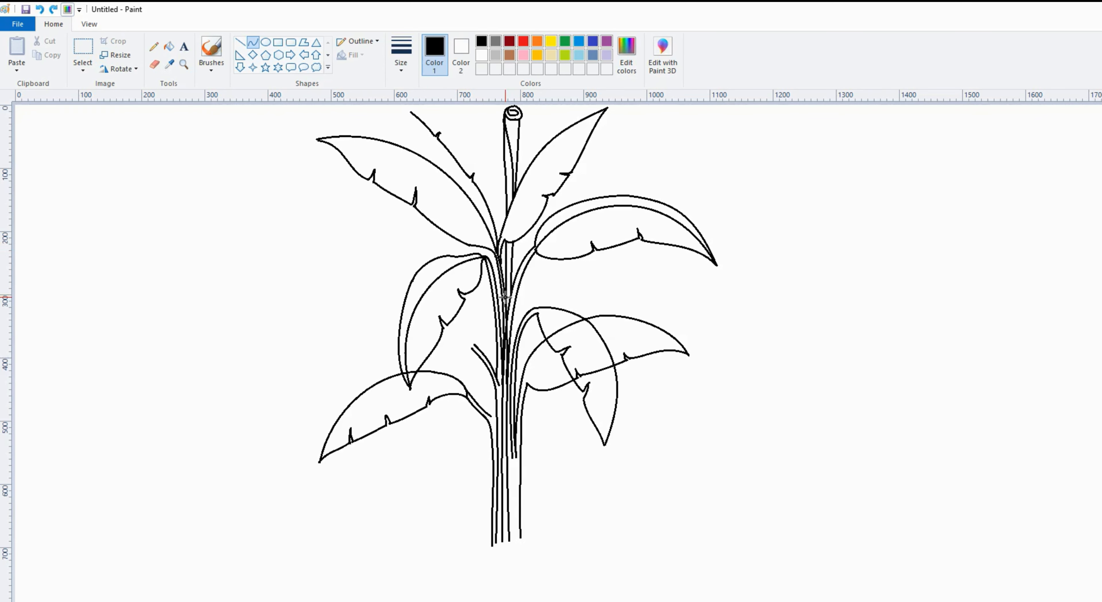
pyautogui.moveTo(506, 297)
pyautogui.mouseDown()
pyautogui.moveTo(499, 195)
pyautogui.moveTo(410, 112)
pyautogui.mouseUp()
pyautogui.moveTo(499, 191); pyautogui.dragTo(479, 125)
# Draw a middle-left leaf passing behind the drooping left leaf, joined to the short branch and notched along its lower edge
pyautogui.moveTo(474, 348)
pyautogui.mouseDown()
pyautogui.moveTo(432, 348)
pyautogui.moveTo(465, 359)
pyautogui.mouseUp()
pyautogui.moveTo(452, 357); pyautogui.dragTo(456, 356)
pyautogui.moveTo(399, 333)
pyautogui.mouseDown()
pyautogui.moveTo(376, 317)
pyautogui.moveTo(291, 316)
pyautogui.moveTo(316, 319)
pyautogui.moveTo(303, 314)
pyautogui.mouseUp()
pyautogui.click(391, 331)
pyautogui.click(391, 330)
pyautogui.moveTo(474, 345)
pyautogui.mouseDown()
pyautogui.moveTo(455, 317)
pyautogui.moveTo(485, 345)
pyautogui.moveTo(478, 335)
pyautogui.mouseUp()
pyautogui.click(468, 331)
pyautogui.moveTo(408, 293); pyautogui.dragTo(346, 284)
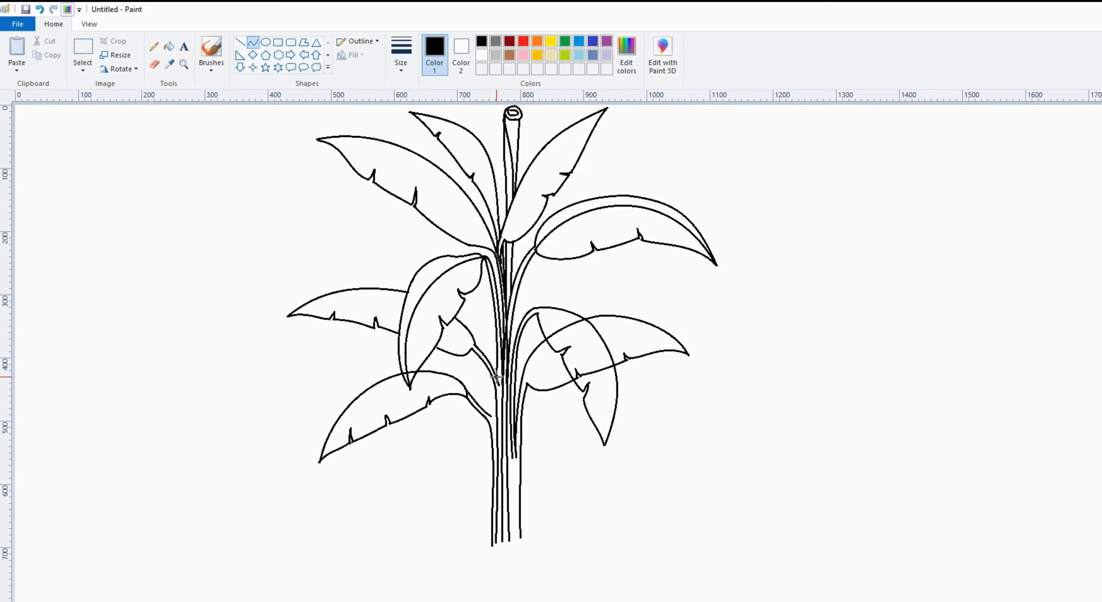
# Draw a double stalk and small leaf-base curves behind the upper part of the drooping left leaf
pyautogui.moveTo(497, 377)
pyautogui.mouseDown()
pyautogui.moveTo(473, 298)
pyautogui.moveTo(504, 377)
pyautogui.moveTo(488, 323)
pyautogui.moveTo(496, 337)
pyautogui.moveTo(478, 294)
pyautogui.mouseUp()
pyautogui.click(498, 356)
pyautogui.moveTo(492, 355)
pyautogui.mouseDown()
pyautogui.moveTo(495, 333)
pyautogui.moveTo(465, 302)
pyautogui.moveTo(479, 285)
pyautogui.mouseUp()
pyautogui.click(485, 312)
pyautogui.click(467, 301)
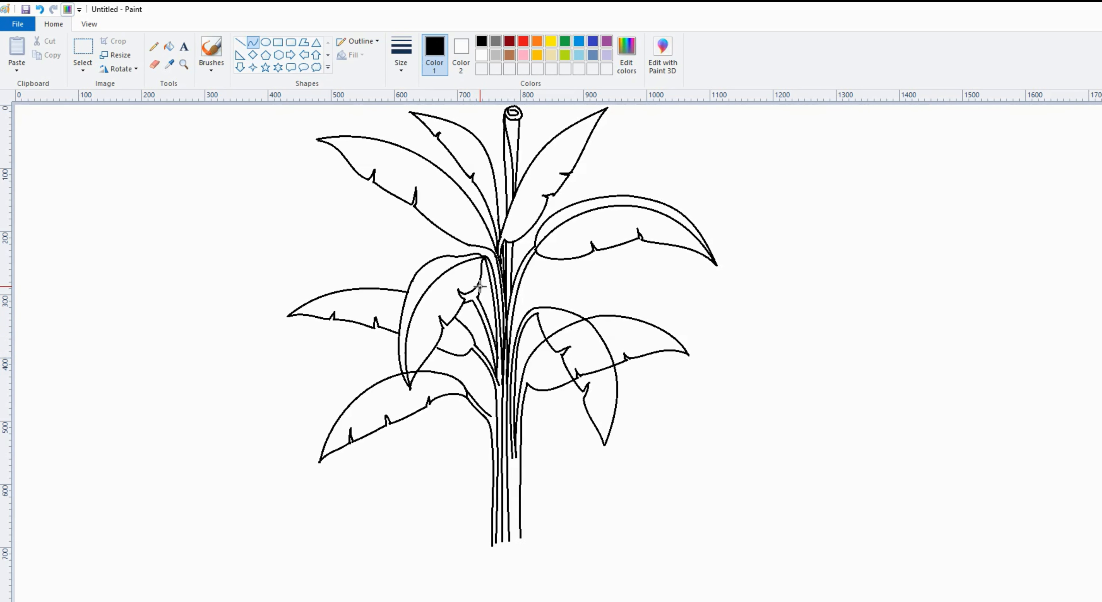
pyautogui.click(482, 293)
# Draw a leaf extending left from behind the drooping left leaf, with a notched lower edge and arched upper edge
pyautogui.moveTo(409, 283)
pyautogui.mouseDown()
pyautogui.moveTo(346, 263)
pyautogui.moveTo(376, 276)
pyautogui.moveTo(347, 263)
pyautogui.moveTo(352, 253)
pyautogui.moveTo(345, 262)
pyautogui.moveTo(292, 250)
pyautogui.mouseUp()
pyautogui.moveTo(345, 260); pyautogui.dragTo(312, 251)
pyautogui.moveTo(445, 256); pyautogui.dragTo(292, 250)
pyautogui.moveTo(422, 254); pyautogui.dragTo(333, 213)
# Draw a middle-right leaf between the upper-right and drooping right leaves, with its stalk, notched lower edge and arched upper edge
pyautogui.moveTo(486, 375)
pyautogui.mouseDown()
pyautogui.moveTo(494, 420)
pyautogui.moveTo(537, 298)
pyautogui.mouseUp()
pyautogui.moveTo(516, 374)
pyautogui.mouseDown()
pyautogui.moveTo(523, 302)
pyautogui.moveTo(591, 289)
pyautogui.moveTo(531, 311)
pyautogui.moveTo(603, 300)
pyautogui.moveTo(587, 308)
pyautogui.moveTo(594, 285)
pyautogui.mouseUp()
pyautogui.moveTo(594, 285)
pyautogui.mouseDown()
pyautogui.moveTo(700, 287)
pyautogui.moveTo(668, 285)
pyautogui.mouseUp()
pyautogui.moveTo(532, 294)
pyautogui.mouseDown()
pyautogui.moveTo(612, 276)
pyautogui.moveTo(690, 287)
pyautogui.moveTo(565, 289)
pyautogui.moveTo(550, 250)
pyautogui.mouseUp()
pyautogui.moveTo(638, 265); pyautogui.dragTo(644, 233)
# Cut the overlapping inner lines out of the lower trunk and the section just below the leaf stalks
pyautogui.click(155, 64)
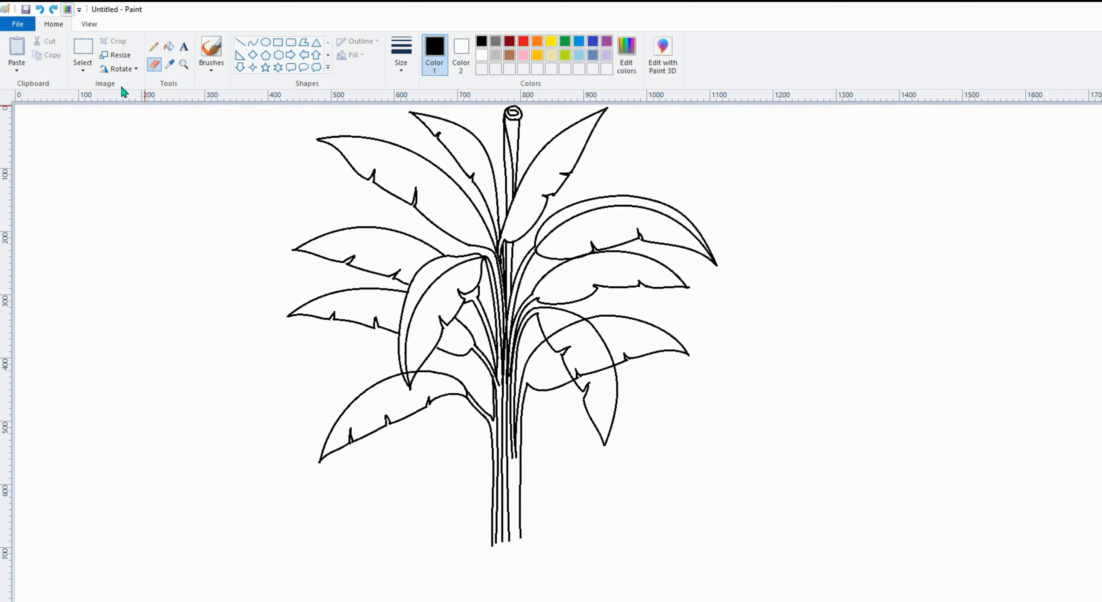
pyautogui.click(88, 47)
pyautogui.moveTo(517, 548); pyautogui.dragTo(496, 434)
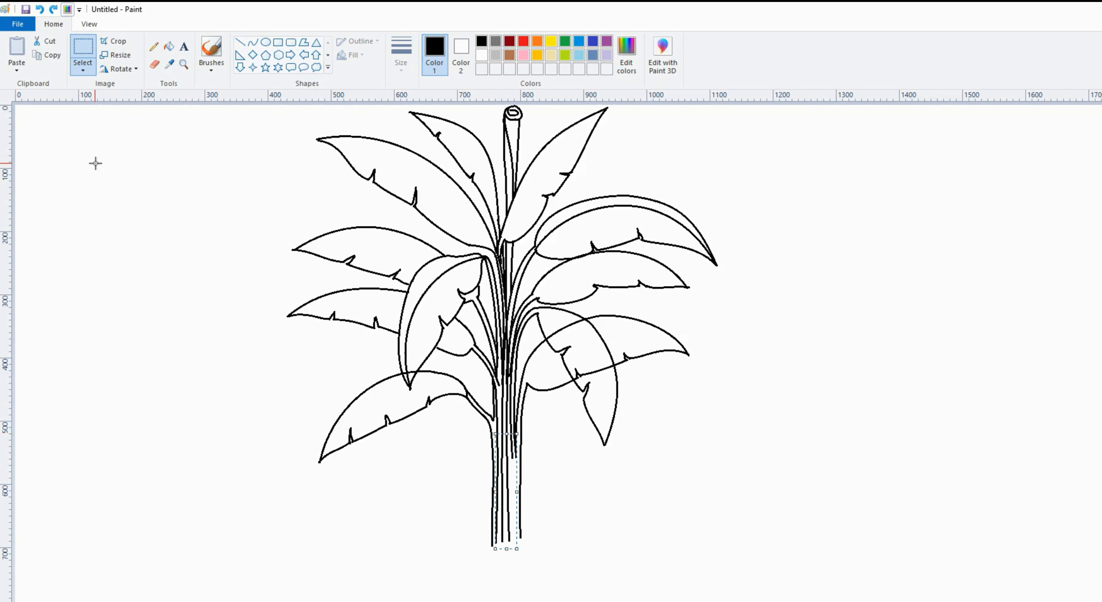
pyautogui.click(45, 42)
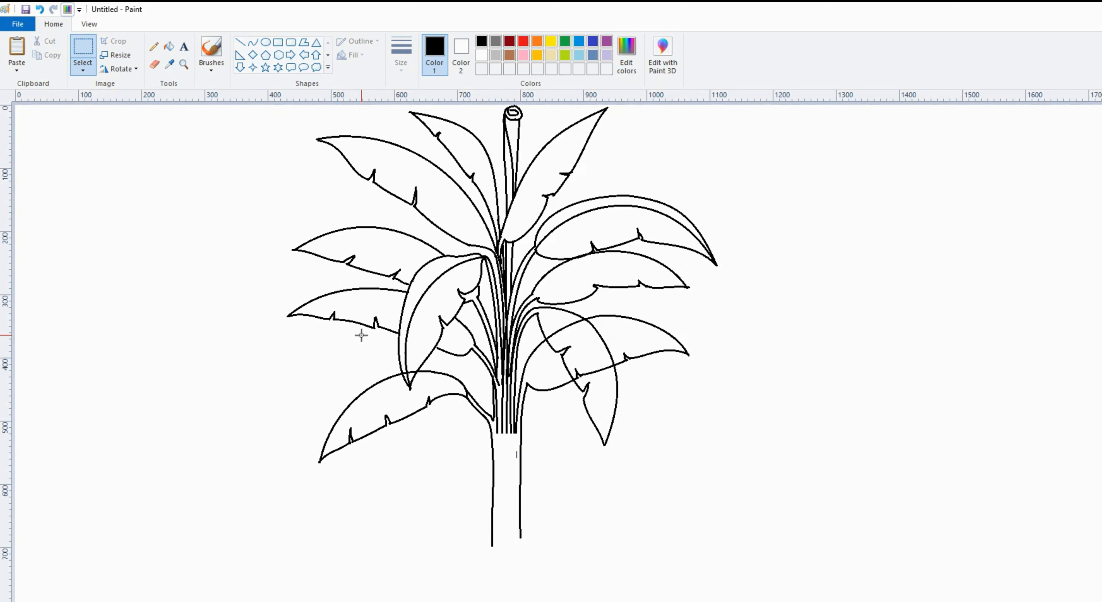
pyautogui.moveTo(513, 438); pyautogui.dragTo(496, 395)
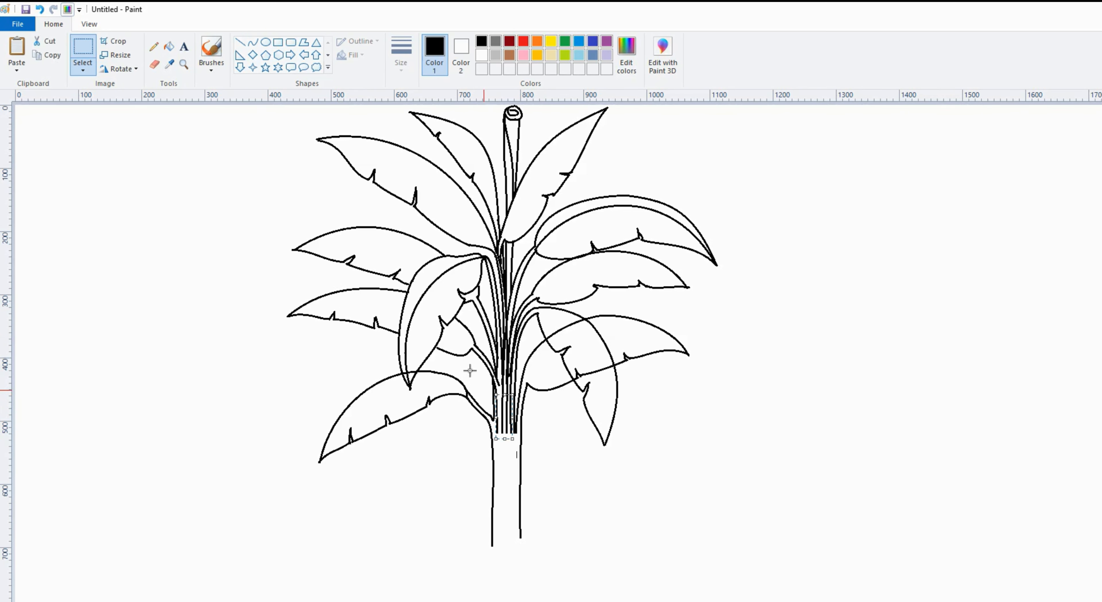
pyautogui.click(45, 43)
# Redraw the inner trunk lines with the Curve tool, running from the leaf stalks down to the trunk base
pyautogui.click(253, 41)
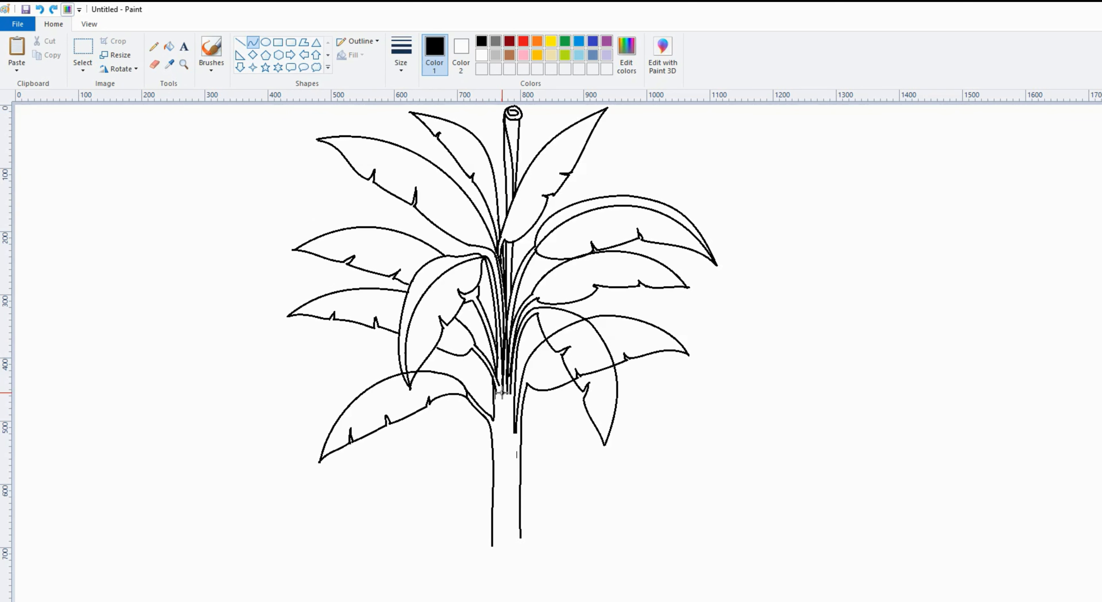
pyautogui.moveTo(500, 393)
pyautogui.mouseDown()
pyautogui.moveTo(495, 541)
pyautogui.moveTo(494, 388)
pyautogui.moveTo(517, 540)
pyautogui.mouseUp()
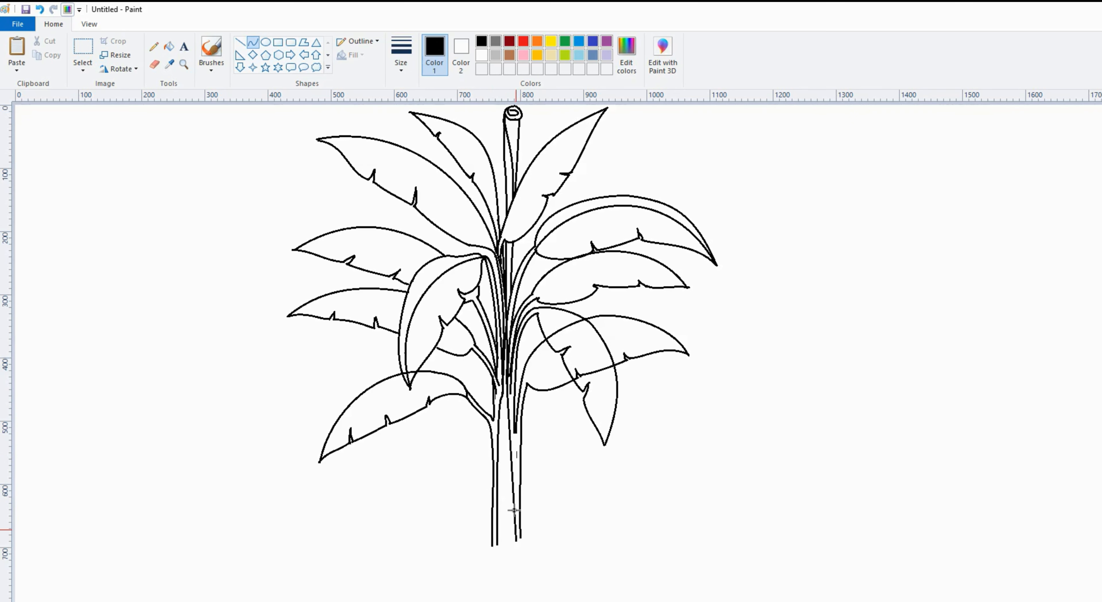
pyautogui.moveTo(506, 396); pyautogui.dragTo(516, 538)
pyautogui.moveTo(499, 422); pyautogui.dragTo(504, 523)
# Cut off the uneven line ends below the trunk base so the trunk finishes level
pyautogui.click(83, 47)
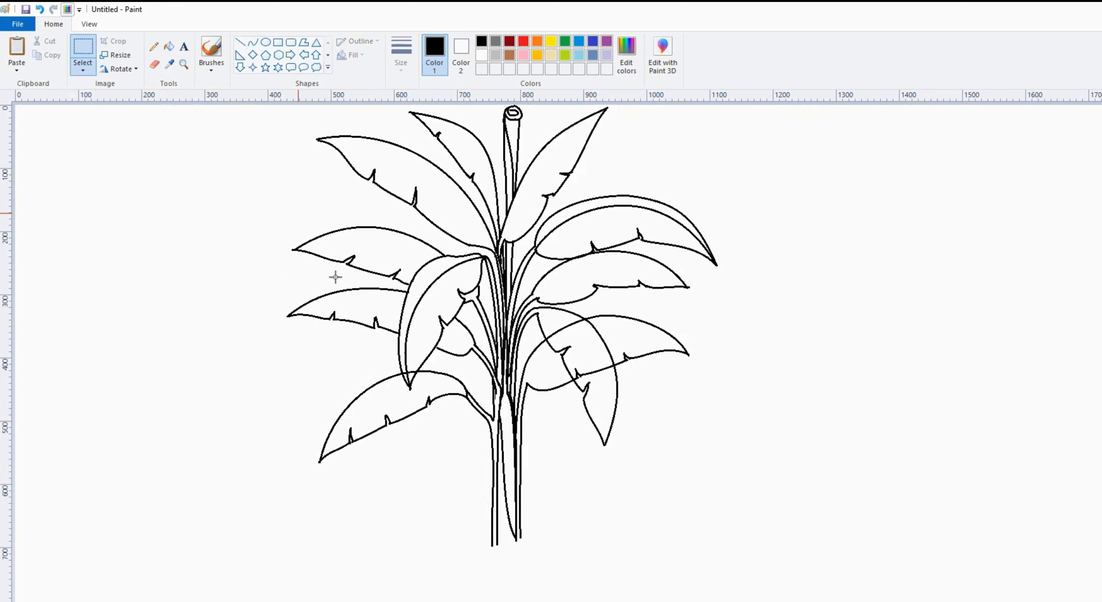
pyautogui.moveTo(612, 578); pyautogui.dragTo(434, 531)
pyautogui.press('Delete')
# Draw the right half of a jagged ground patch outline around the trunk base with a black brush
pyautogui.click(211, 67)
pyautogui.click(287, 88)
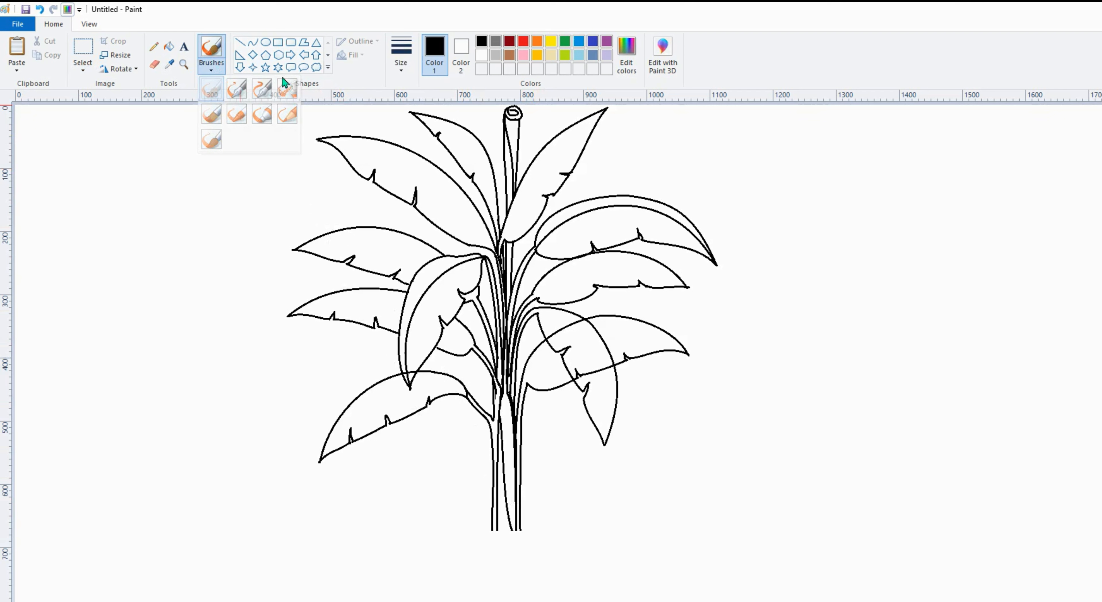
pyautogui.click(398, 54)
pyautogui.click(418, 110)
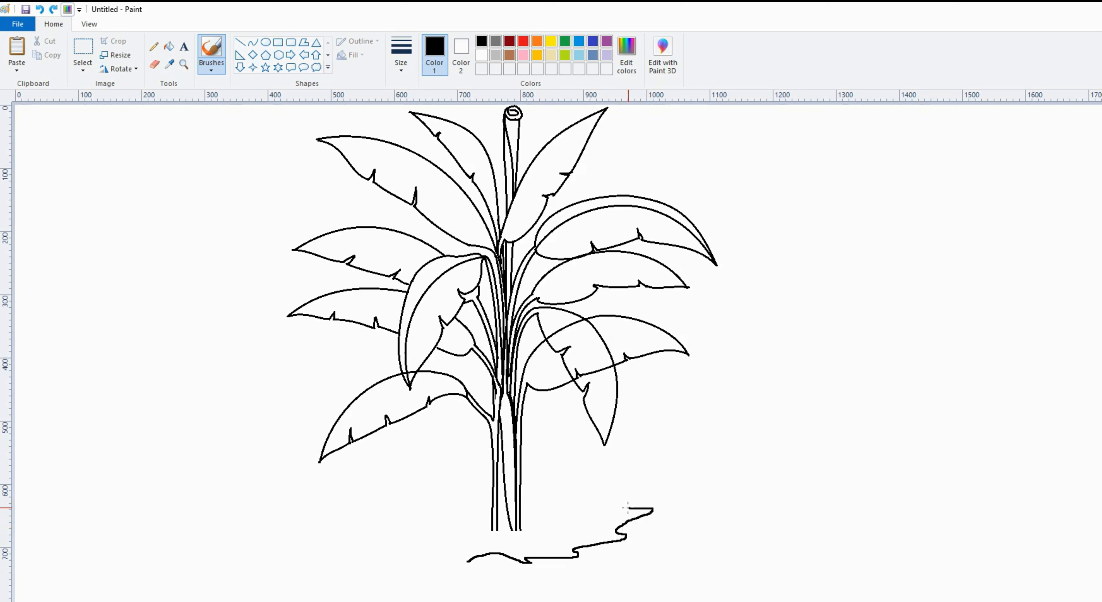
pyautogui.moveTo(627, 508); pyautogui.dragTo(598, 505)
pyautogui.moveTo(528, 498); pyautogui.dragTo(521, 498)
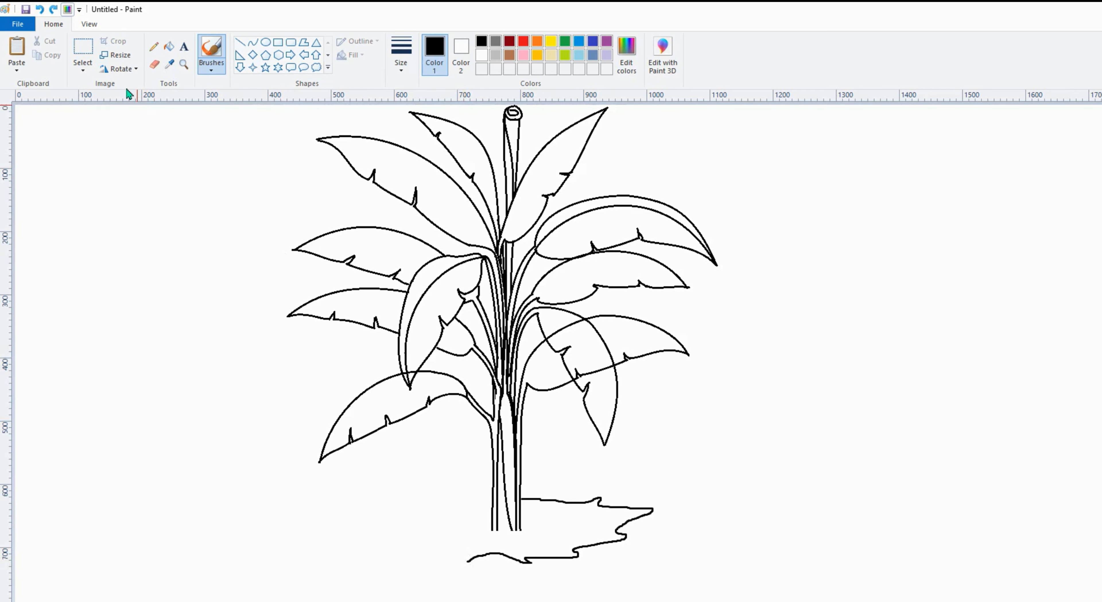
# Place a horizontally flipped copy of the jagged outline on the other side of the trunk and erase its stray trunk lines
pyautogui.click(83, 54)
pyautogui.moveTo(674, 599)
pyautogui.mouseDown()
pyautogui.moveTo(562, 499)
pyautogui.moveTo(511, 488)
pyautogui.mouseUp()
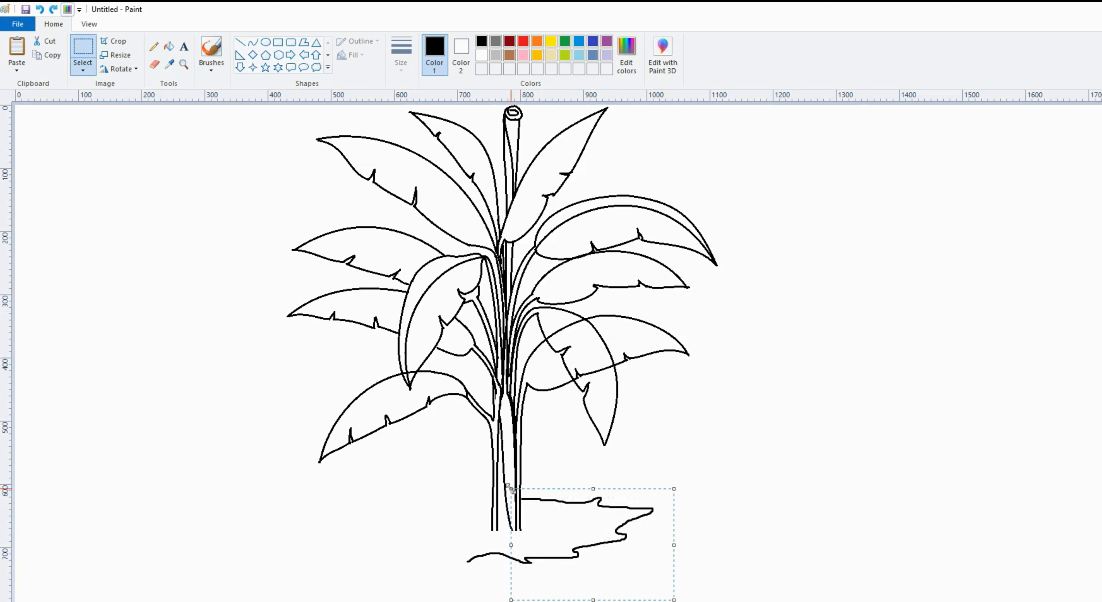
pyautogui.click(37, 55)
pyautogui.click(16, 47)
pyautogui.click(120, 69)
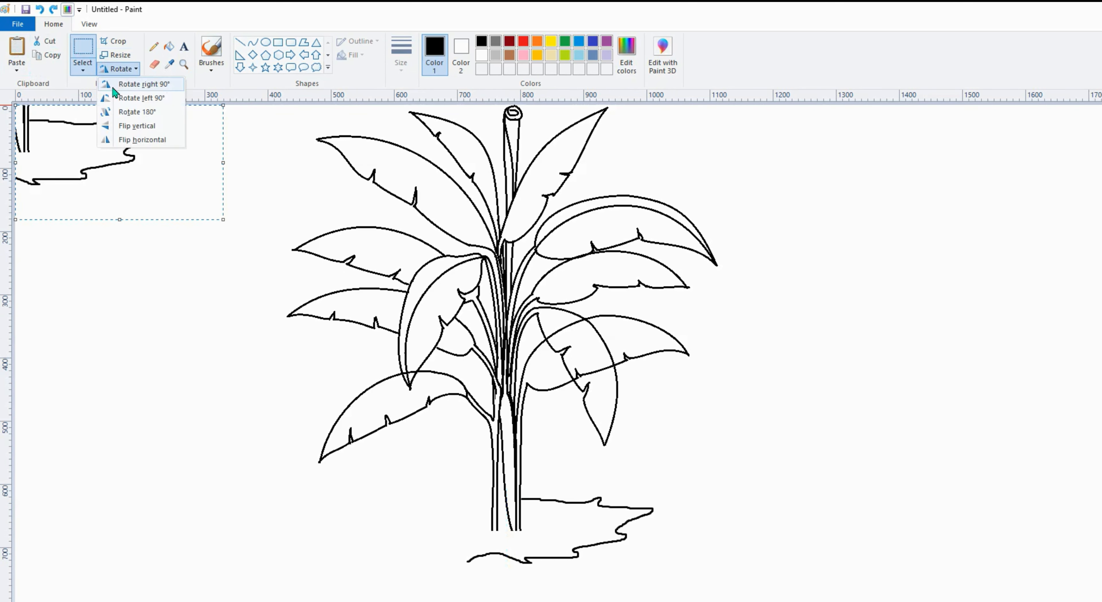
pyautogui.click(131, 140)
pyautogui.moveTo(131, 172); pyautogui.dragTo(393, 557)
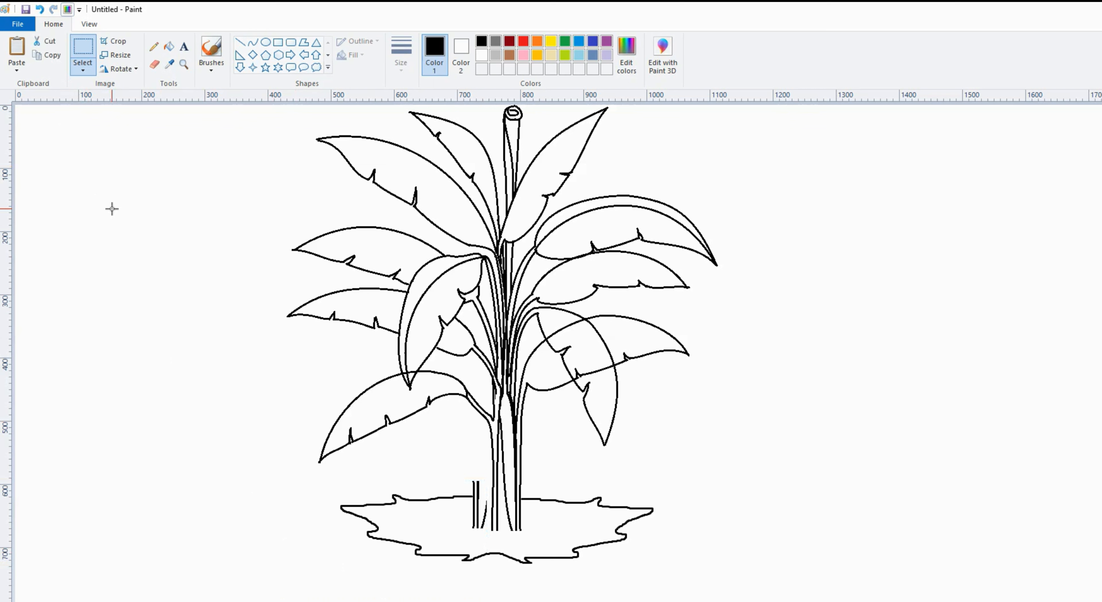
pyautogui.click(153, 65)
pyautogui.moveTo(475, 481)
pyautogui.mouseDown()
pyautogui.moveTo(485, 524)
pyautogui.moveTo(487, 503)
pyautogui.mouseUp()
# Draw a small jagged patch at the trunk base and a wavy ground line across the canvas, then erase the overlapping leaf lines
pyautogui.click(219, 57)
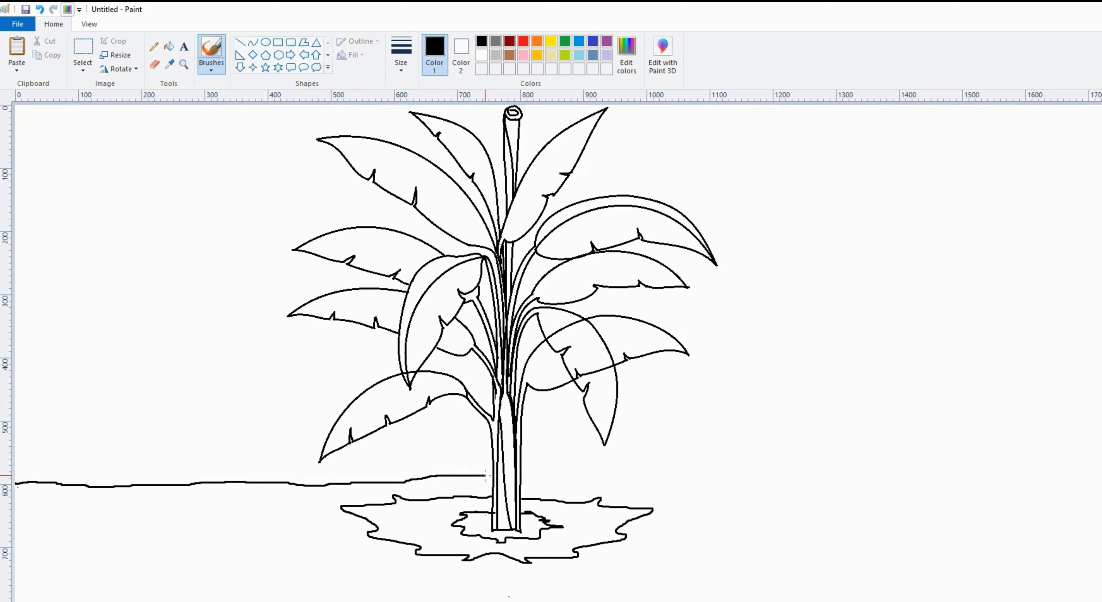
pyautogui.moveTo(530, 478); pyautogui.dragTo(1100, 486)
pyautogui.click(154, 64)
# Fill the lowest left leaf, the drooping right leaf and the inner part behind it with green, Red 27, Green 137, Blue 60
pyautogui.click(169, 47)
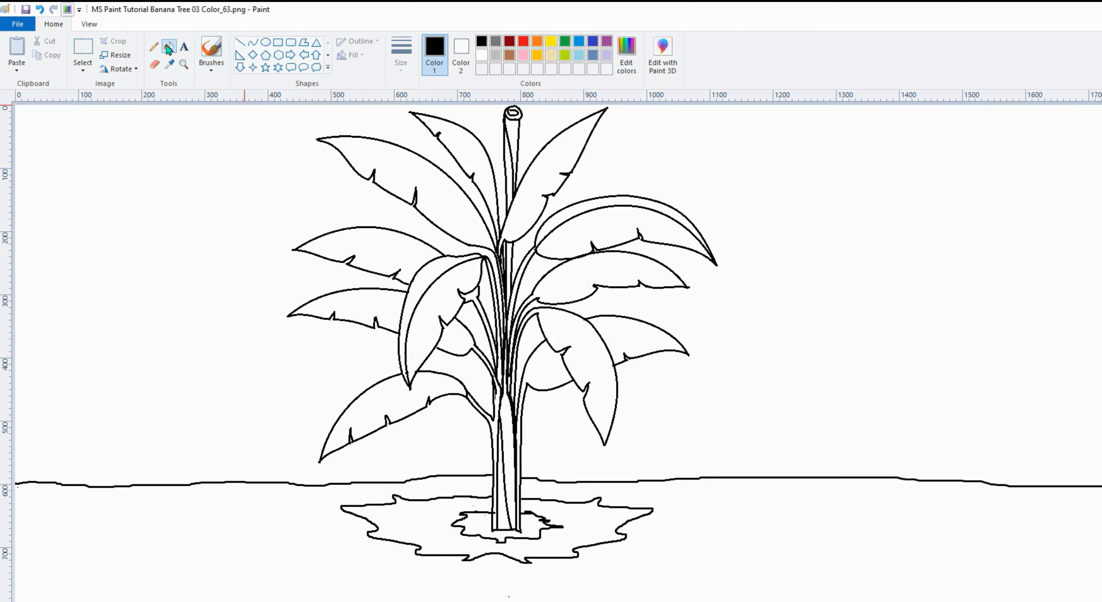
pyautogui.click(565, 41)
pyautogui.click(627, 55)
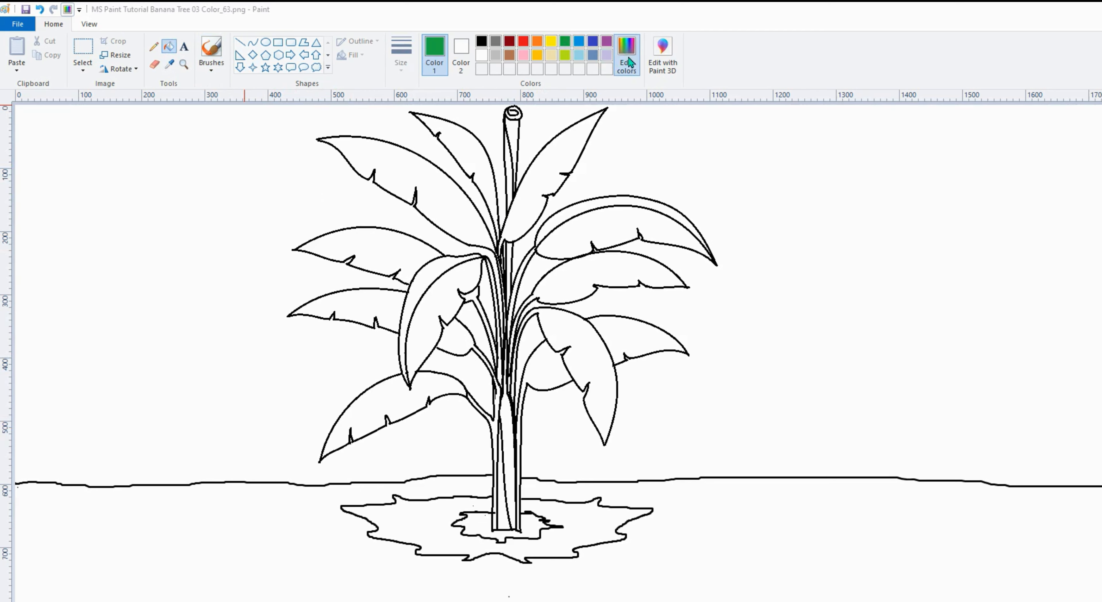
pyautogui.moveTo(743, 325); pyautogui.dragTo(744, 334)
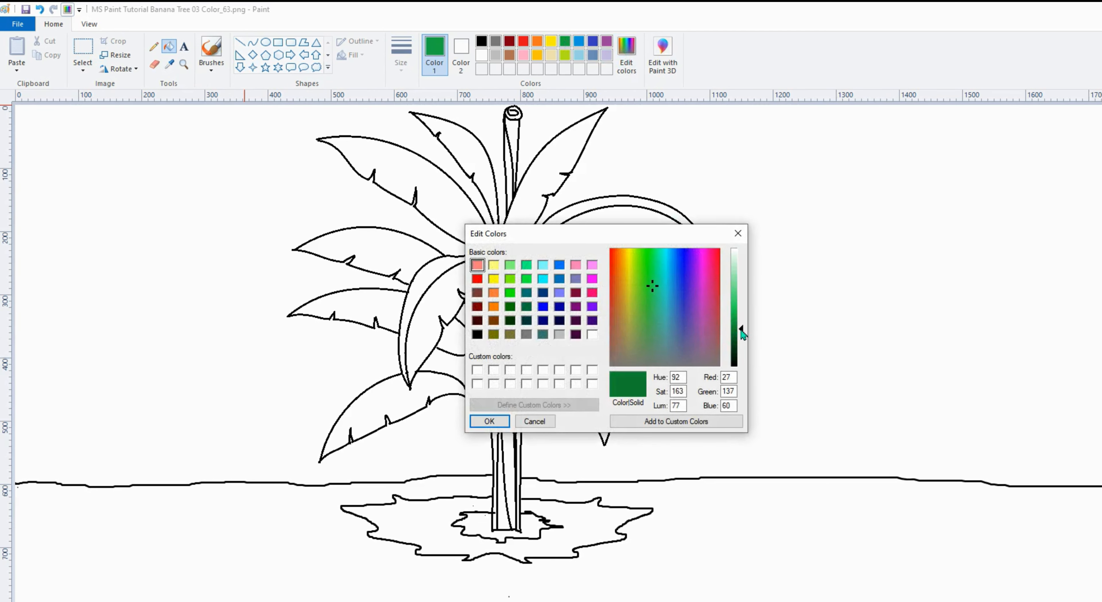
pyautogui.click(490, 421)
pyautogui.click(385, 402)
pyautogui.click(541, 369)
pyautogui.click(599, 394)
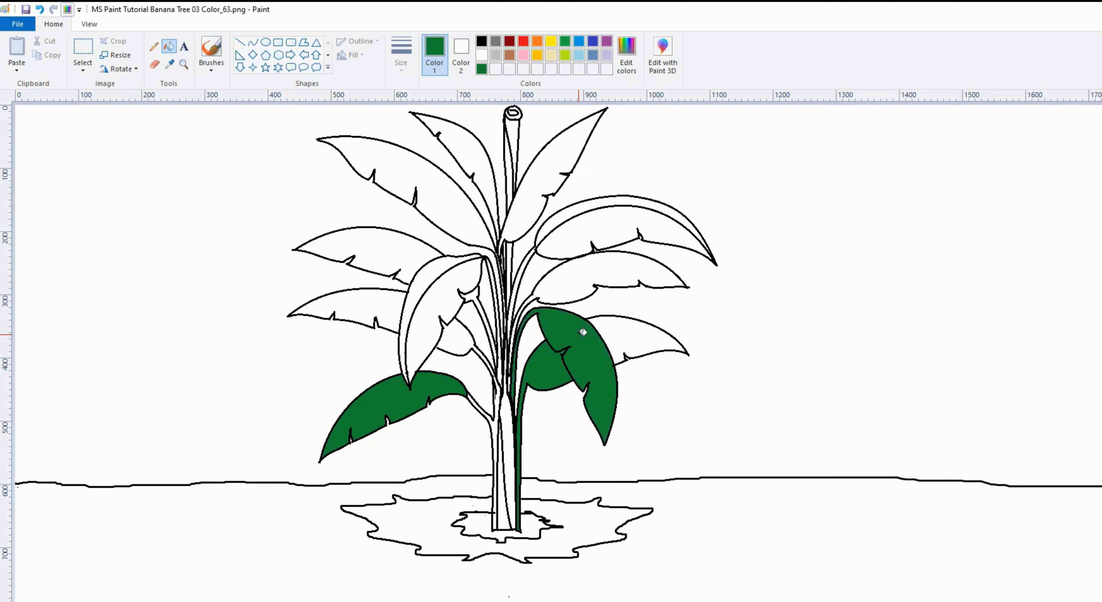
# Fill the two upper-side right leaves, the top-right leaf and both top-left leaves with the same dark green
pyautogui.click(583, 281)
pyautogui.click(572, 234)
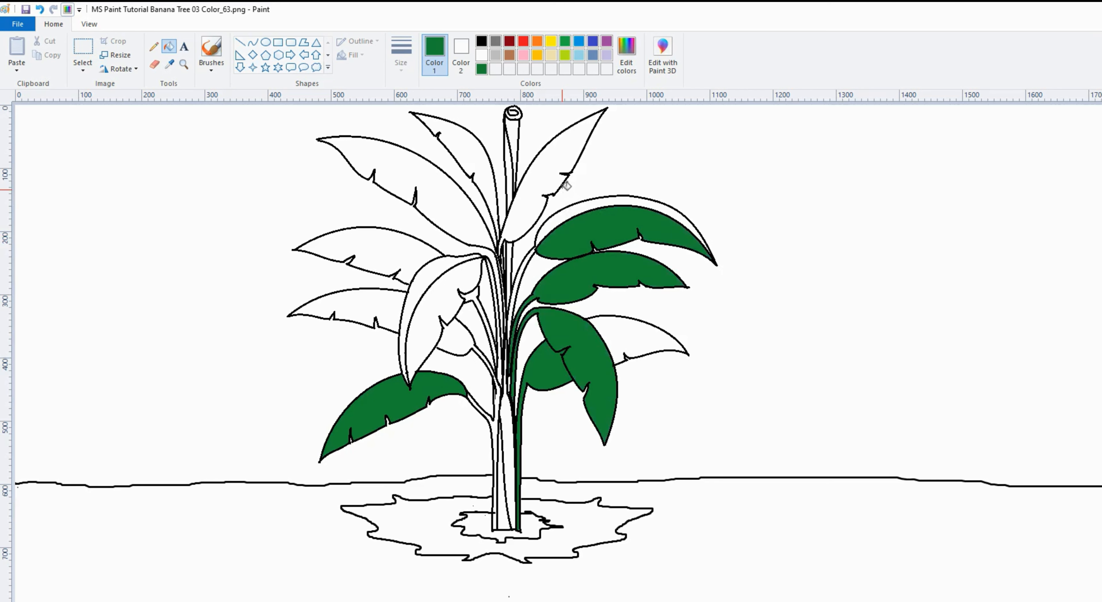
pyautogui.click(565, 162)
pyautogui.click(455, 173)
pyautogui.click(449, 197)
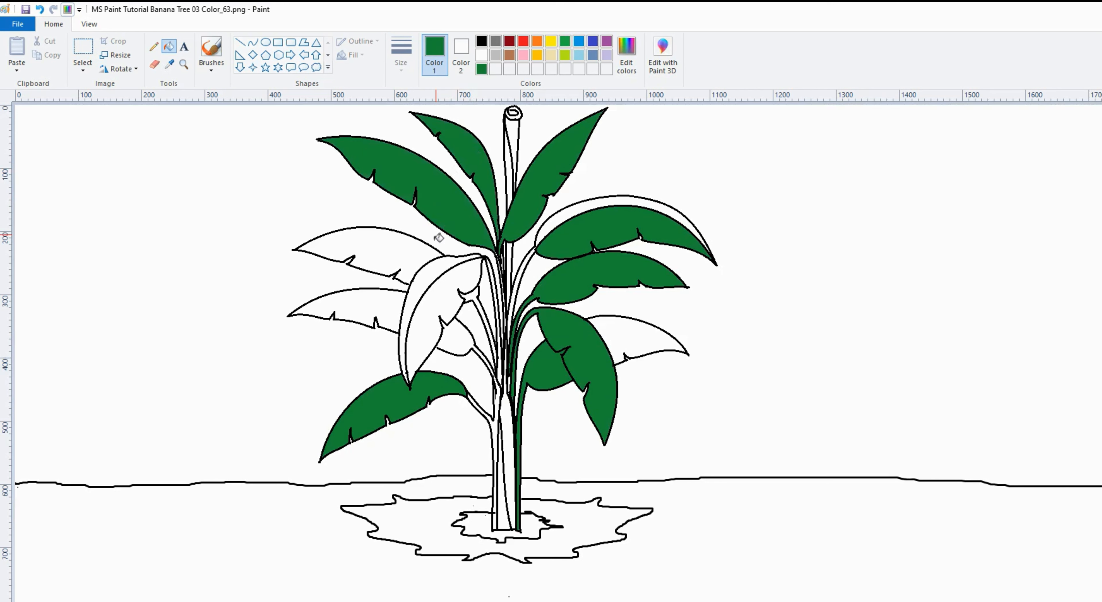
# Fill the drooping left leaf, the two middle-left leaves with their inner parts, and the lower-right leaf tip with the same dark green
pyautogui.click(438, 302)
pyautogui.click(395, 248)
pyautogui.click(393, 300)
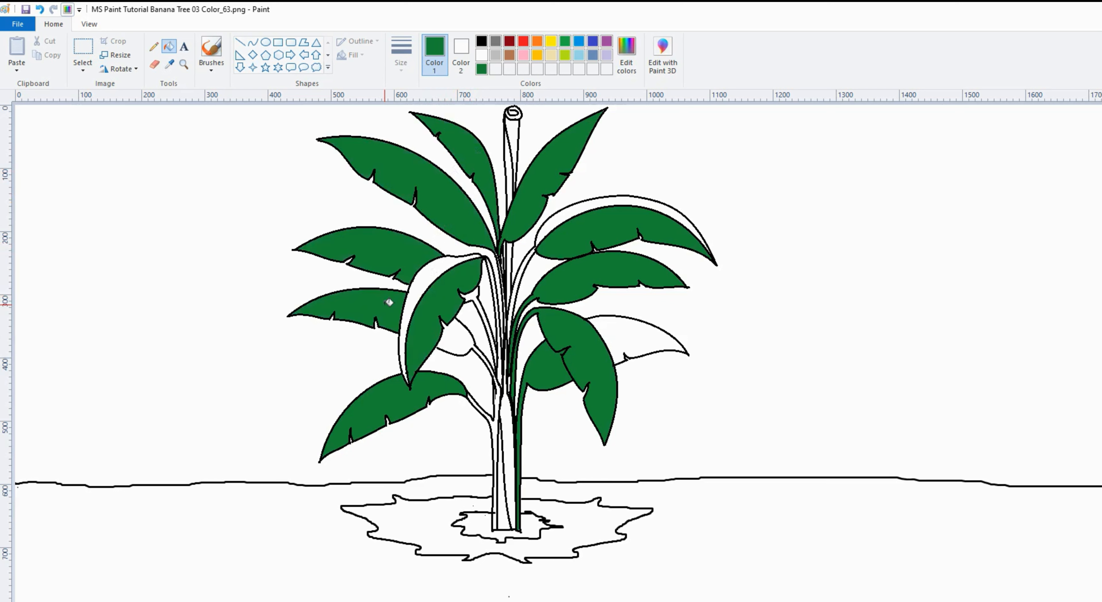
pyautogui.click(463, 344)
pyautogui.click(477, 292)
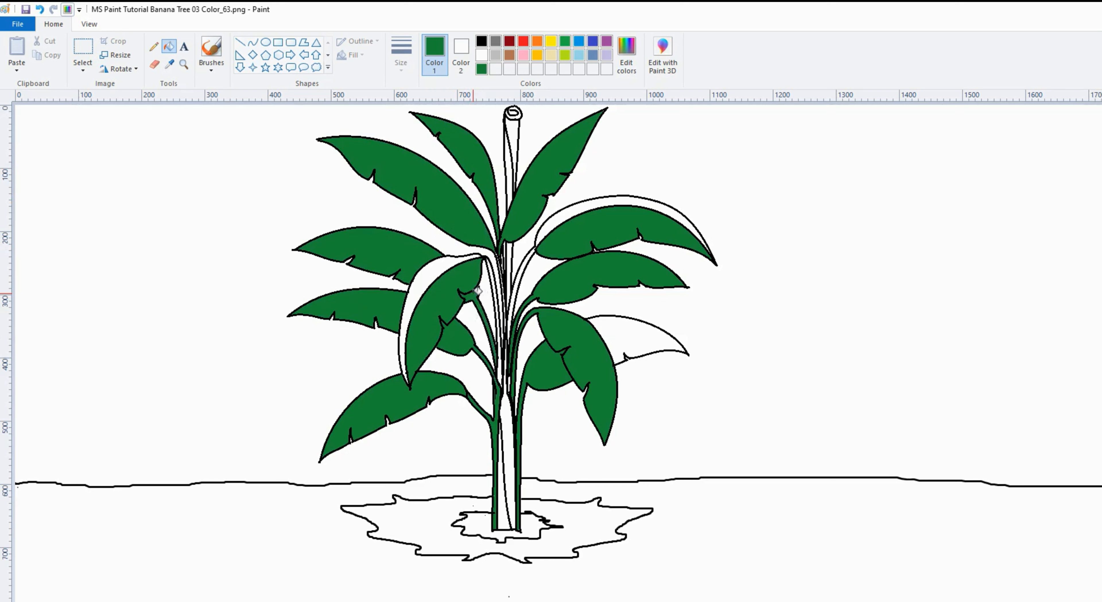
pyautogui.click(615, 333)
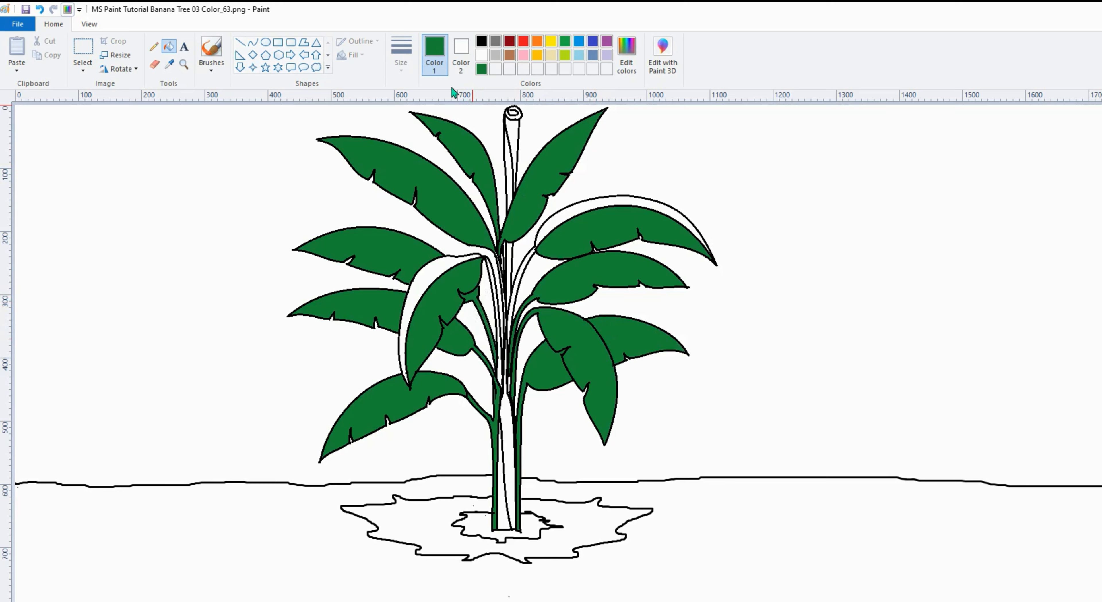
# Fill the folded upper edges of the drooping left and upper-right leaves with darker green, Red 19, Green 98, Blue 43
pyautogui.click(626, 54)
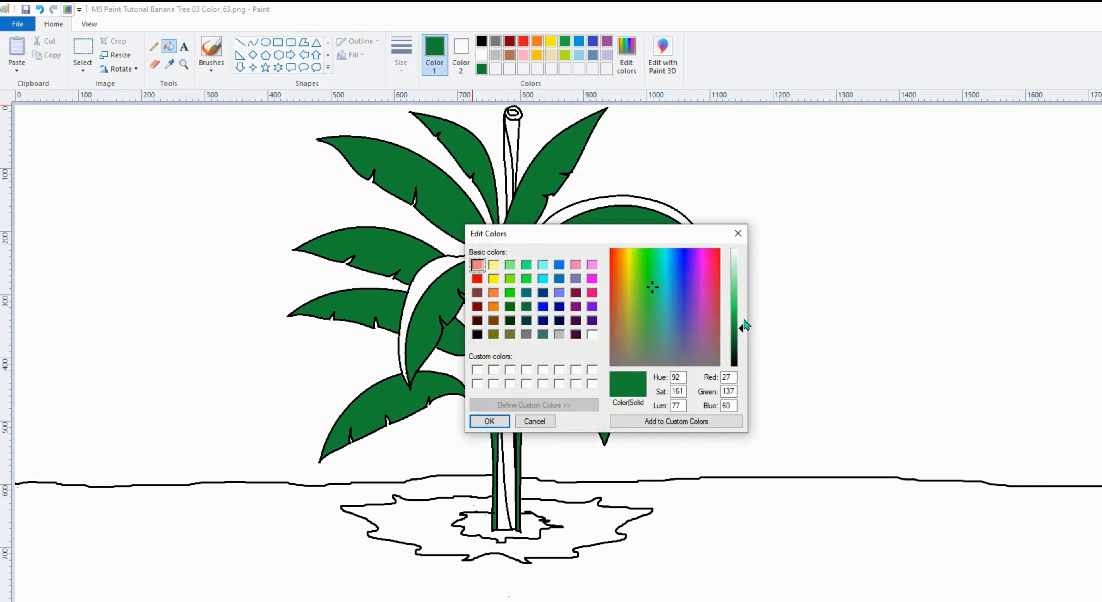
pyautogui.moveTo(742, 332); pyautogui.dragTo(743, 343)
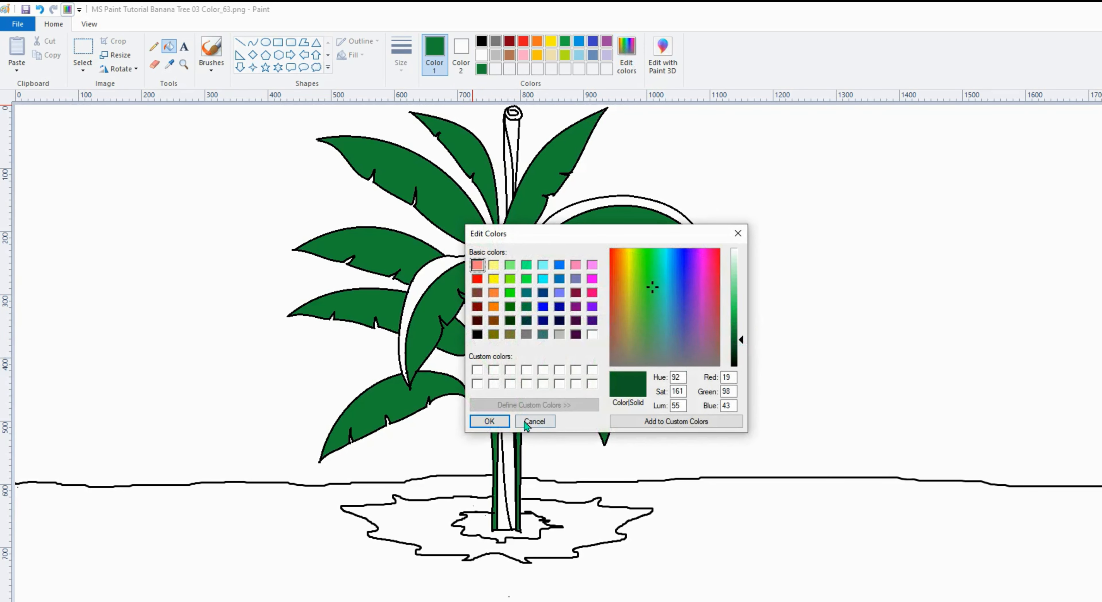
pyautogui.click(489, 421)
pyautogui.click(437, 270)
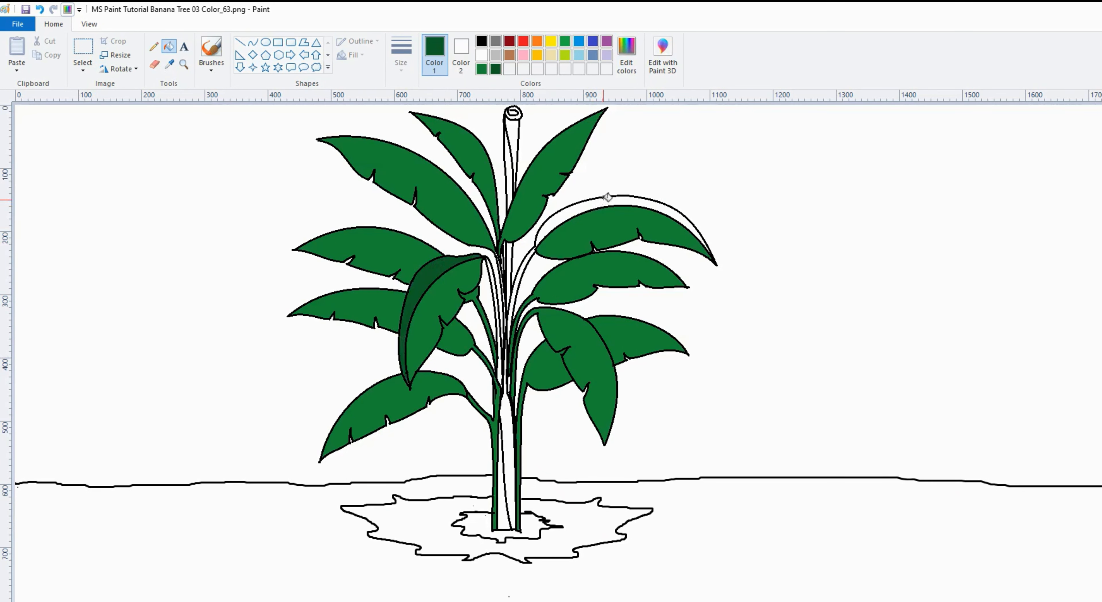
pyautogui.click(608, 198)
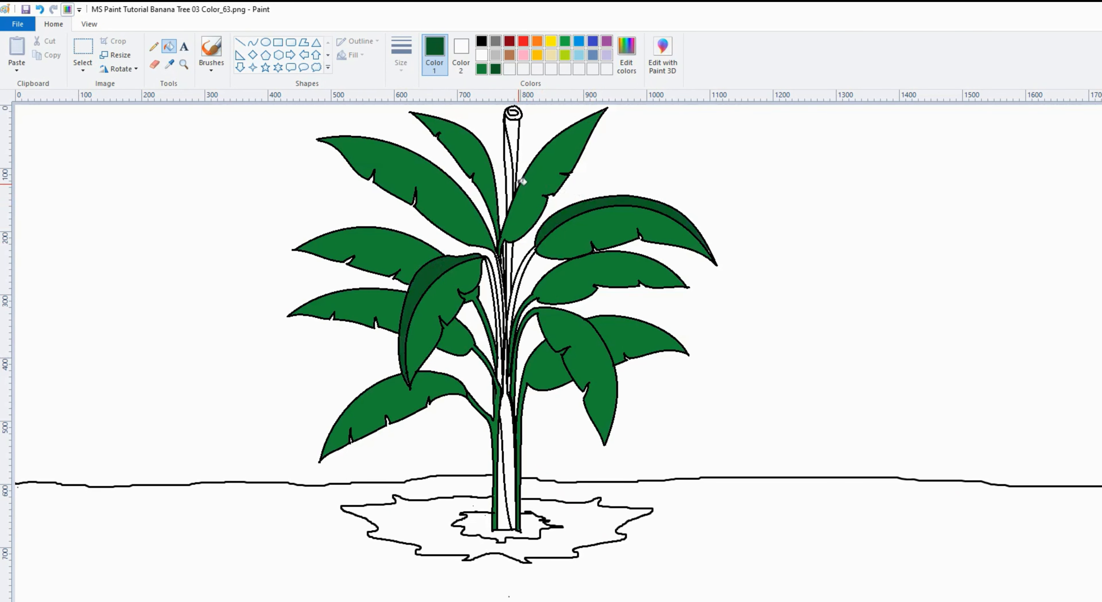
# Fill the central stalk and the narrow inner strip of the rolled top leaf with the custom leaf green
pyautogui.click(481, 69)
pyautogui.click(512, 270)
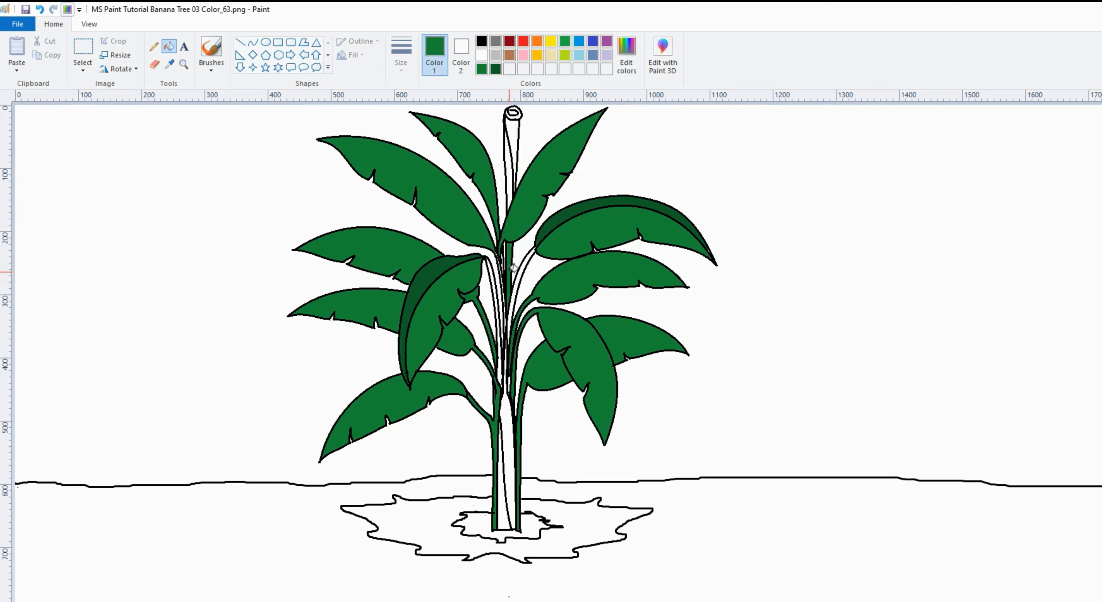
pyautogui.click(512, 162)
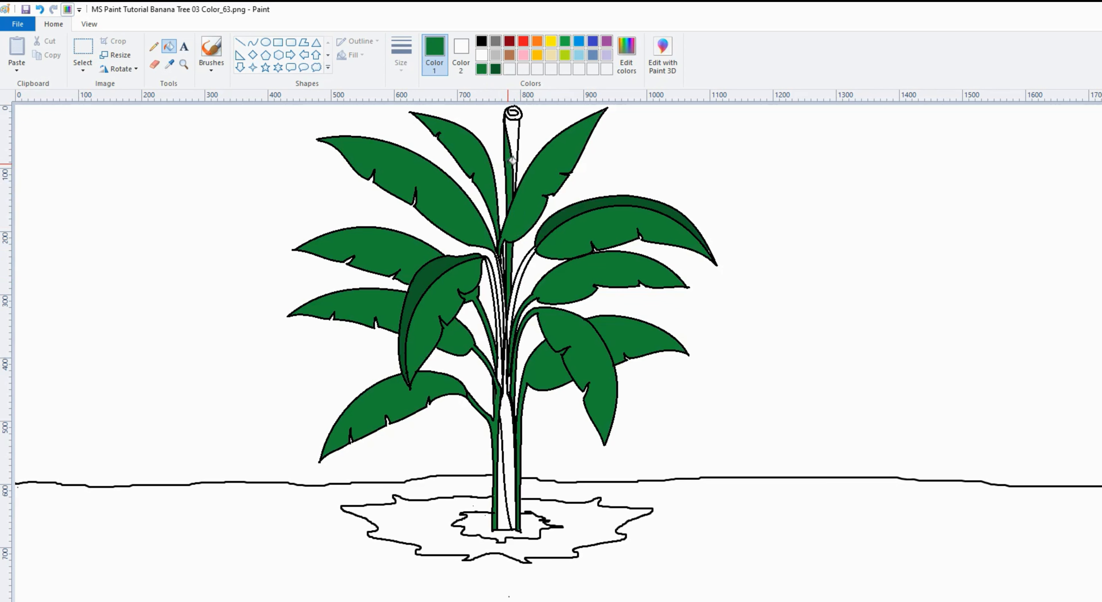
# Fill the outer part of the rolled top leaf with brighter green, Red 39, Green 197, Blue 86
pyautogui.click(627, 56)
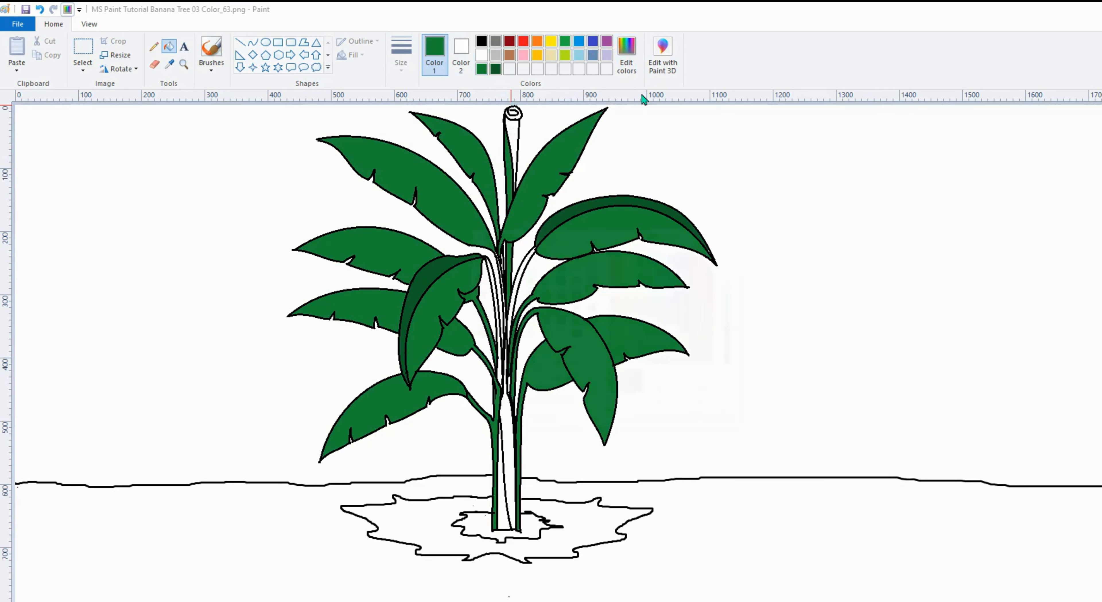
pyautogui.moveTo(745, 327); pyautogui.dragTo(741, 313)
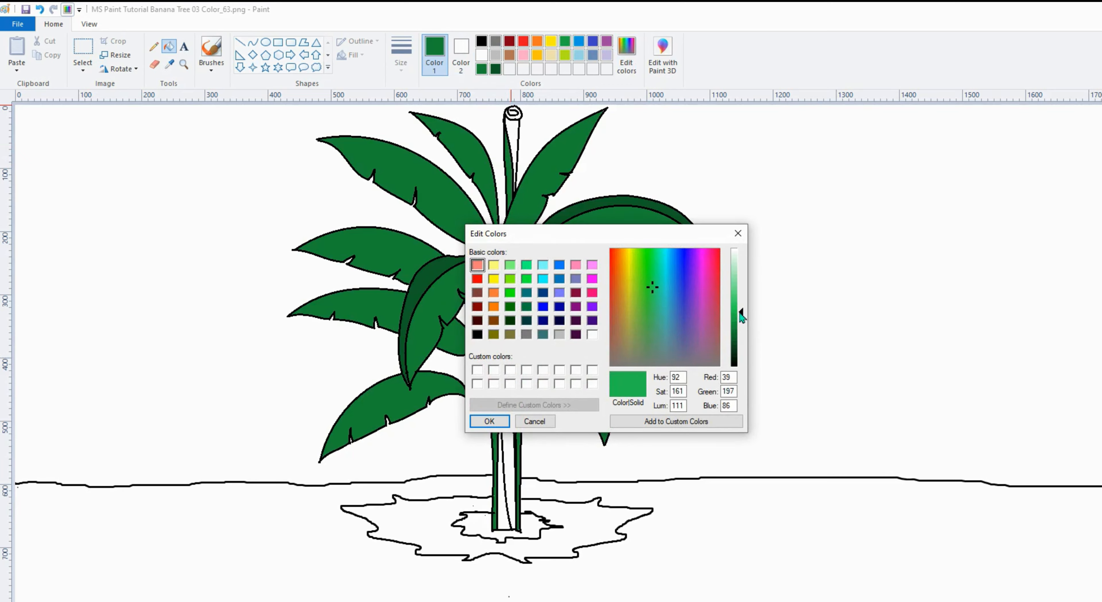
pyautogui.click(508, 422)
pyautogui.click(514, 132)
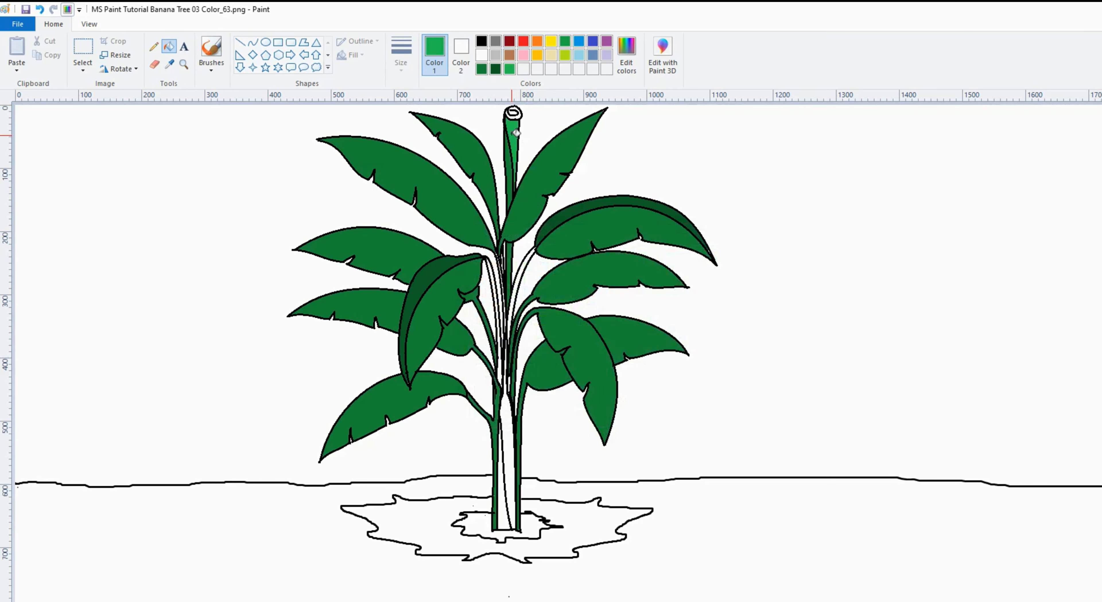
# Color the spiral end of the rolled top leaf with light green and a paler green, Red 163, Green 237, Blue 185
pyautogui.click(564, 42)
pyautogui.click(514, 113)
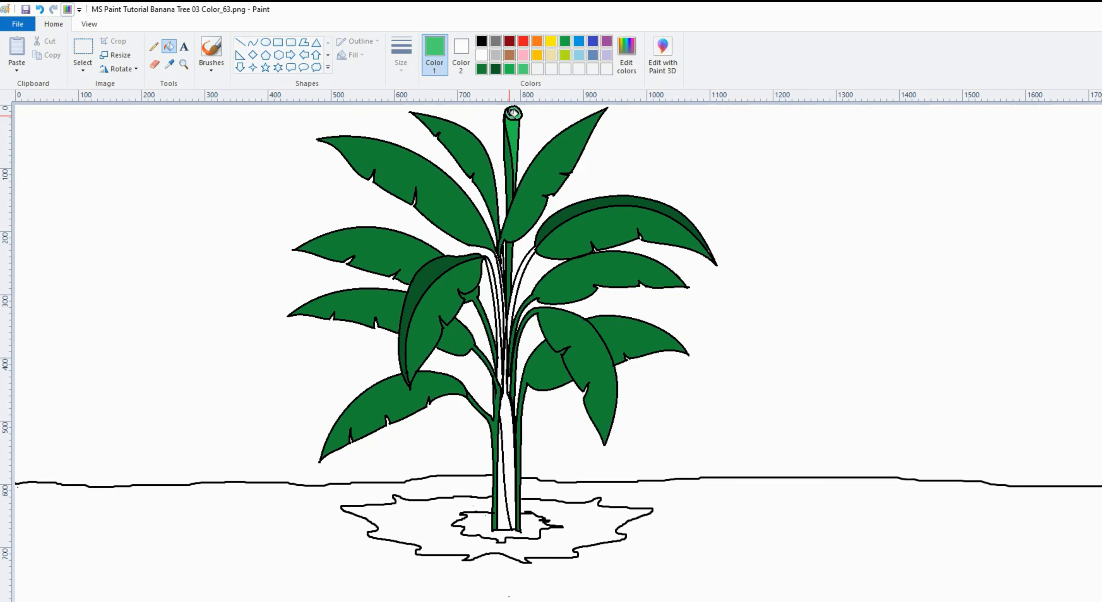
pyautogui.click(627, 54)
pyautogui.click(742, 282)
pyautogui.moveTo(741, 281); pyautogui.dragTo(741, 274)
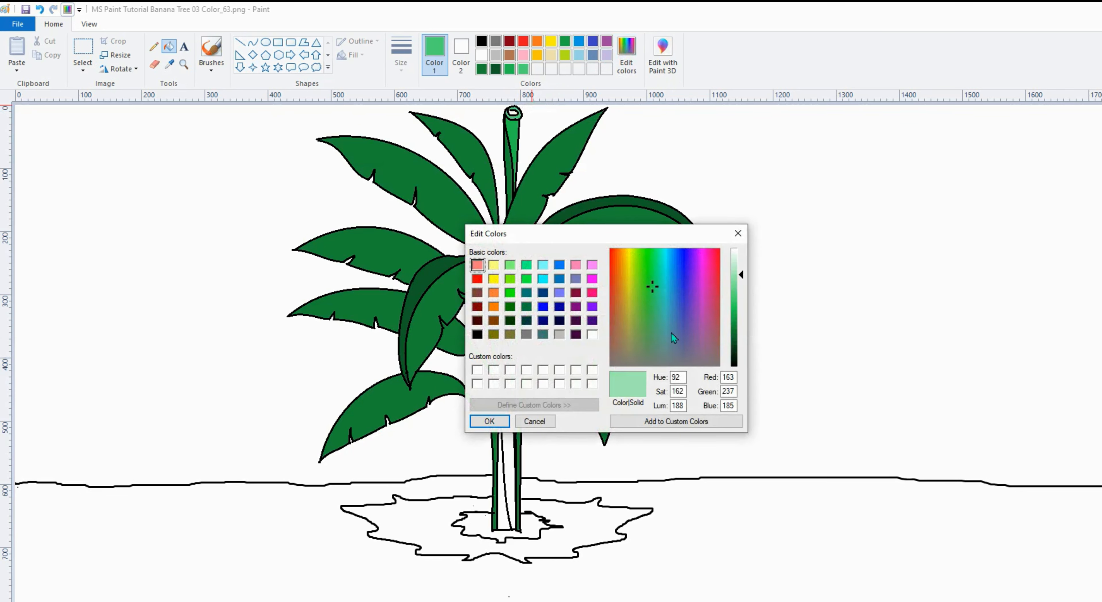
pyautogui.click(488, 419)
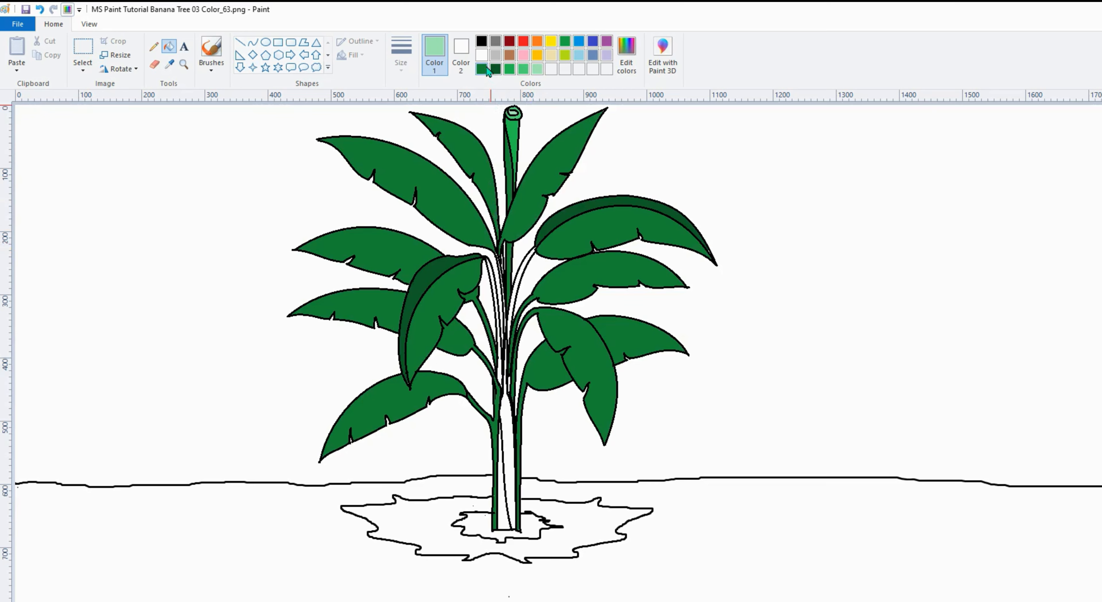
# Fill the folded edges and stalks of the drooping left and upper-right leaves with green, Red 22, Green 116, Blue 50
pyautogui.click(496, 69)
pyautogui.click(627, 53)
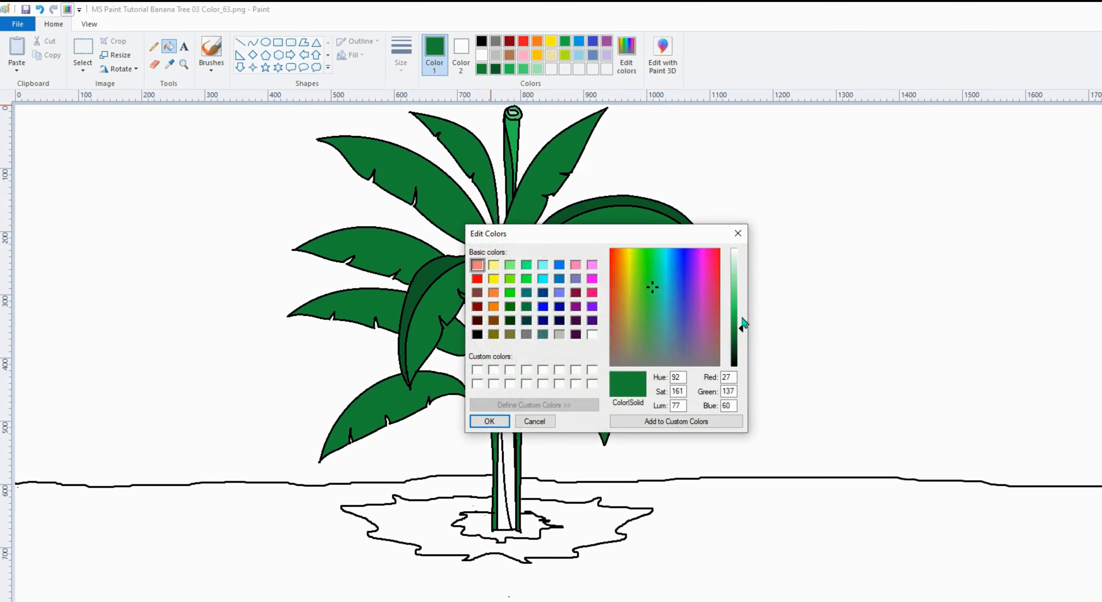
pyautogui.moveTo(738, 331); pyautogui.dragTo(738, 335)
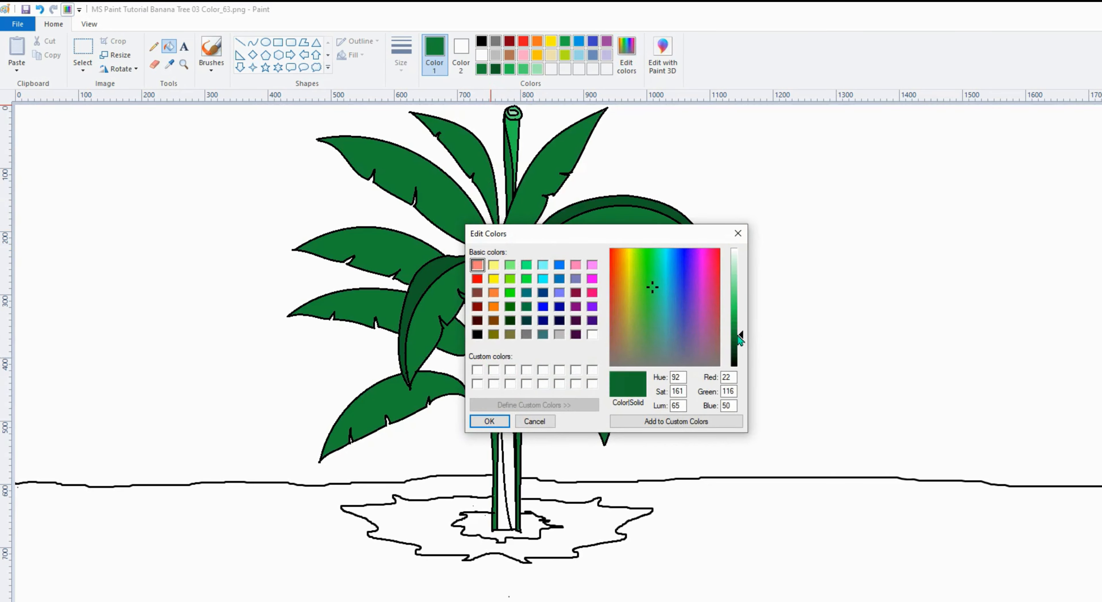
pyautogui.click(489, 421)
pyautogui.click(449, 258)
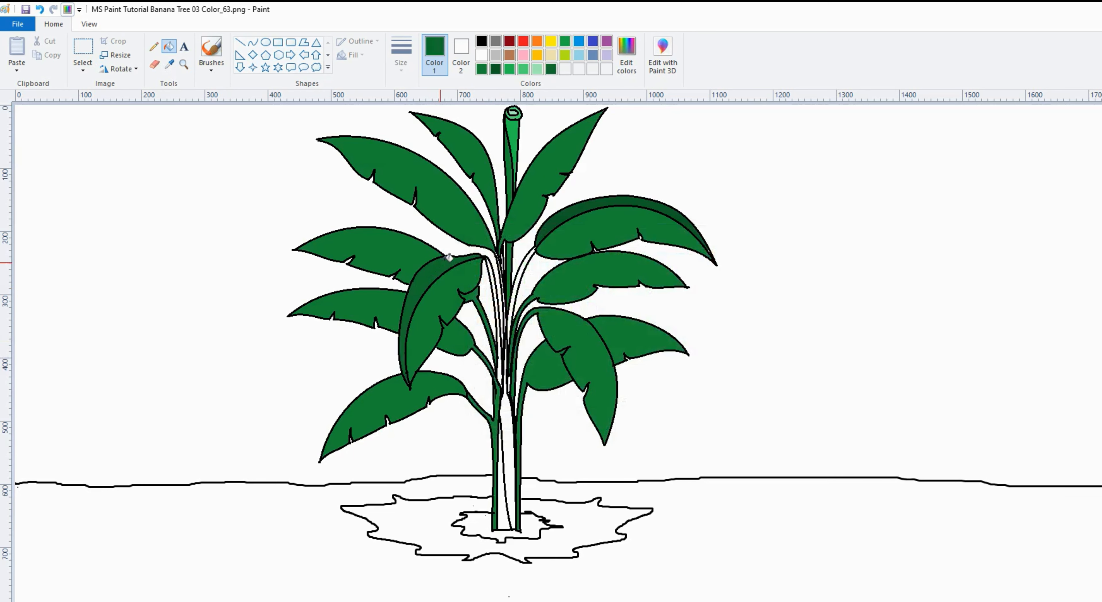
pyautogui.click(604, 198)
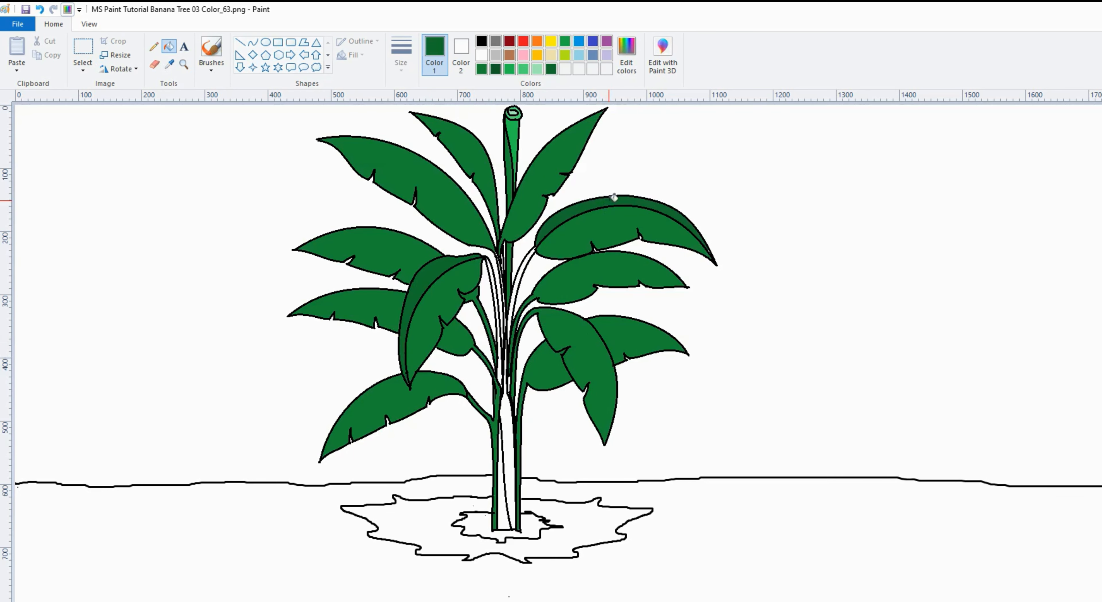
pyautogui.click(495, 267)
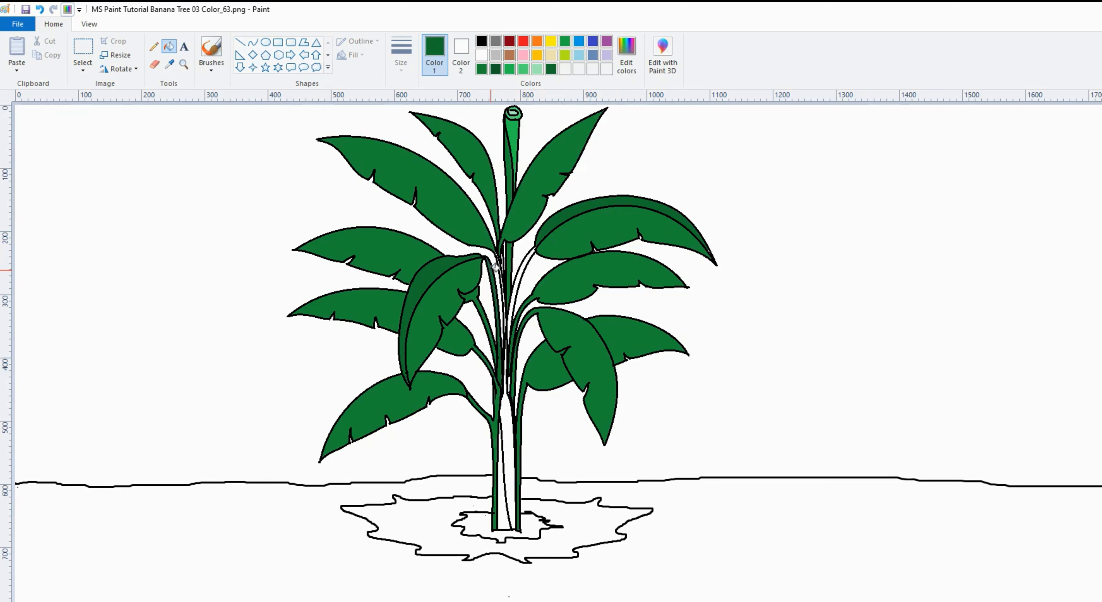
pyautogui.click(516, 269)
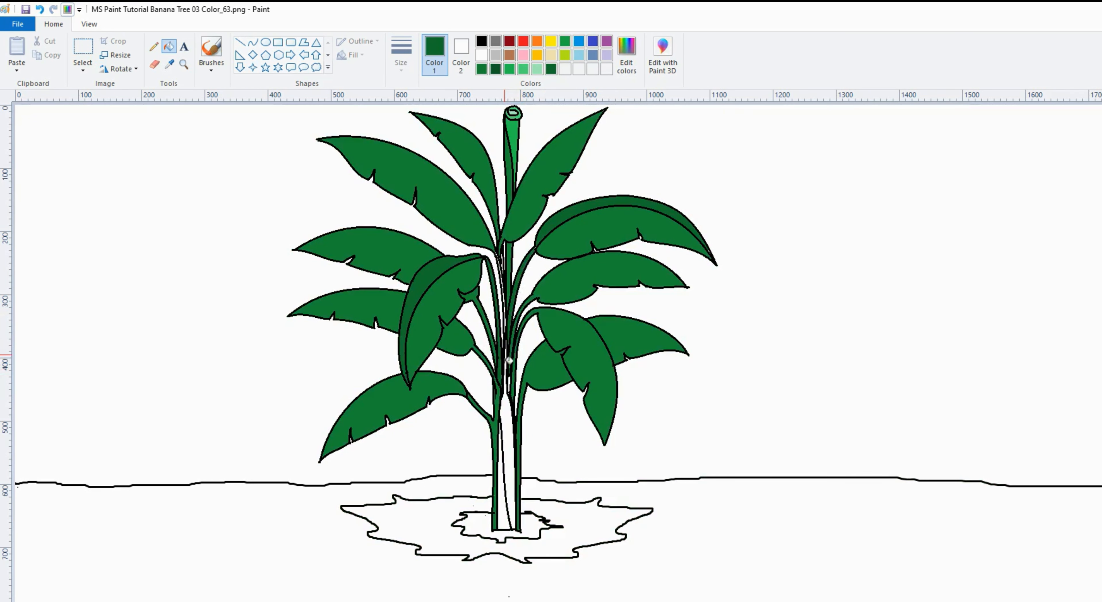
# Fill the trunk's left strip with dark green and its central strip with olive green, Red 82, Green 141, Blue 22
pyautogui.click(508, 409)
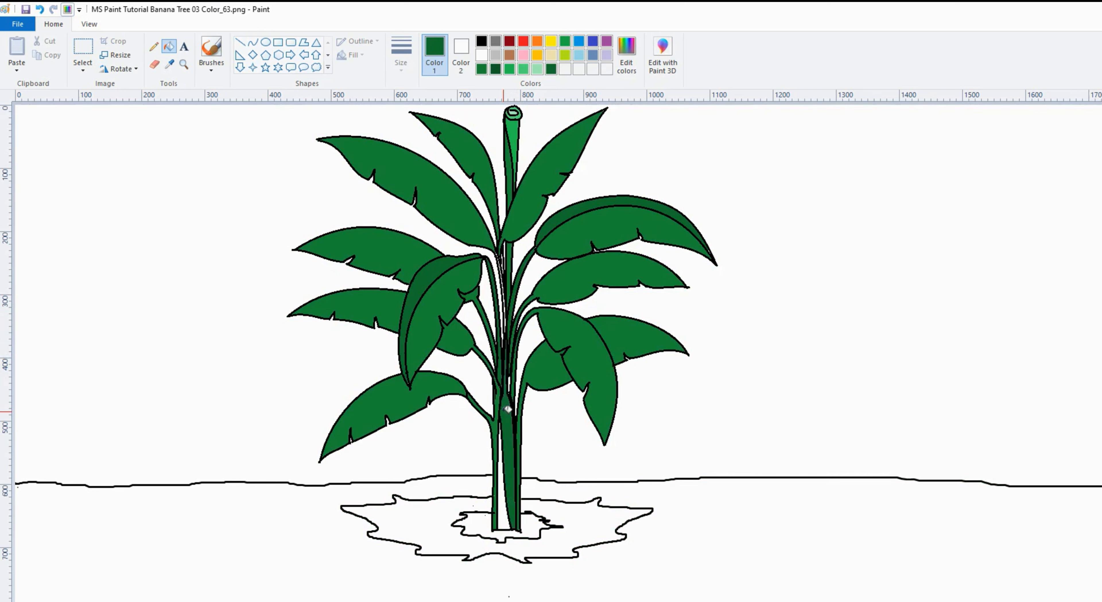
pyautogui.click(504, 488)
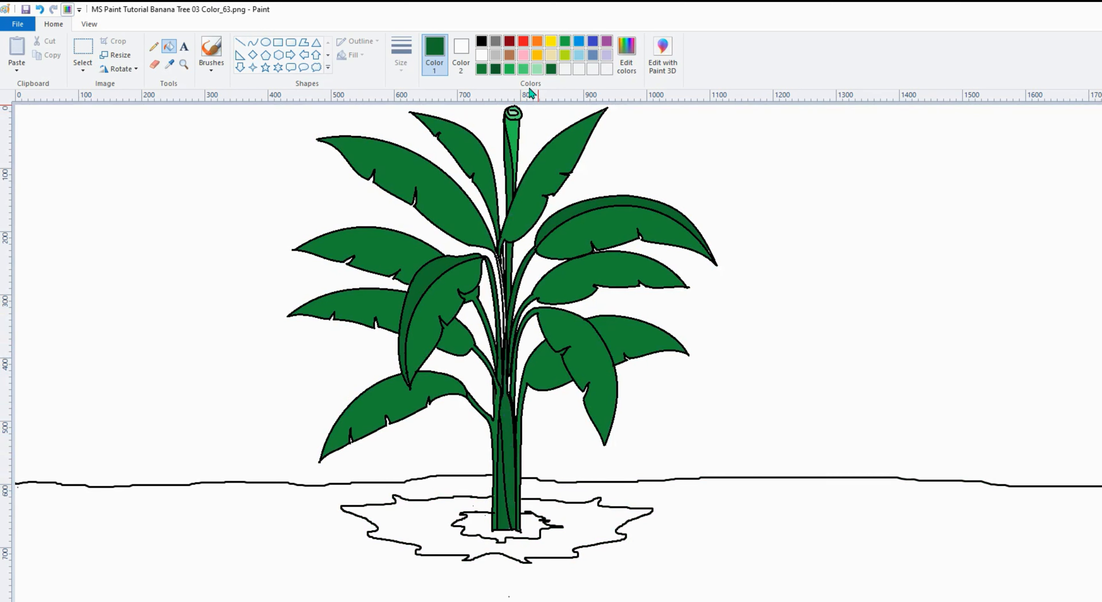
pyautogui.click(482, 69)
pyautogui.click(625, 55)
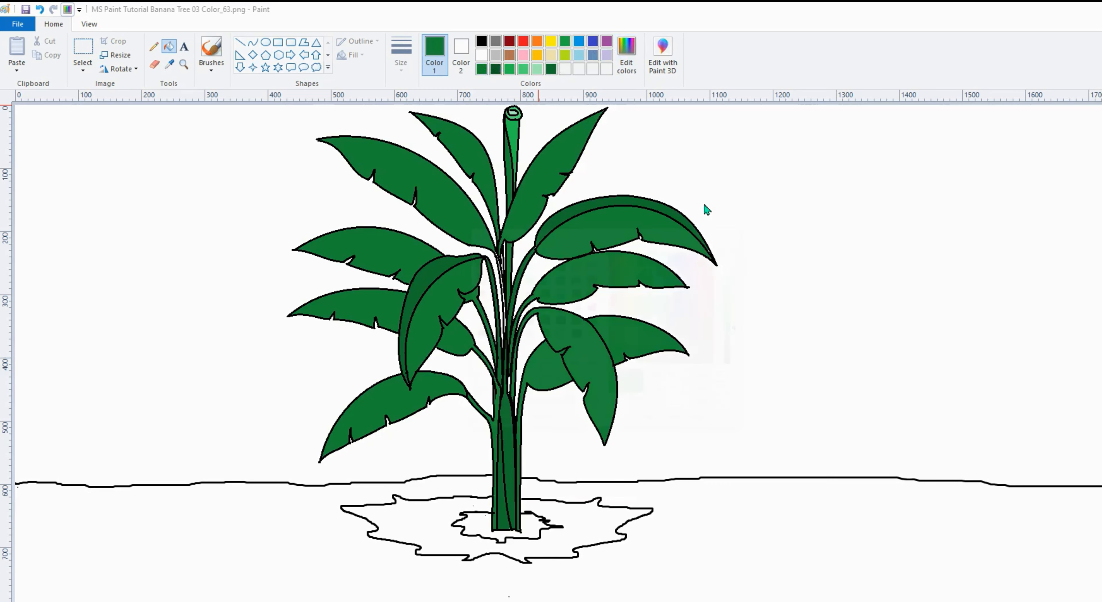
pyautogui.moveTo(651, 283); pyautogui.dragTo(638, 281)
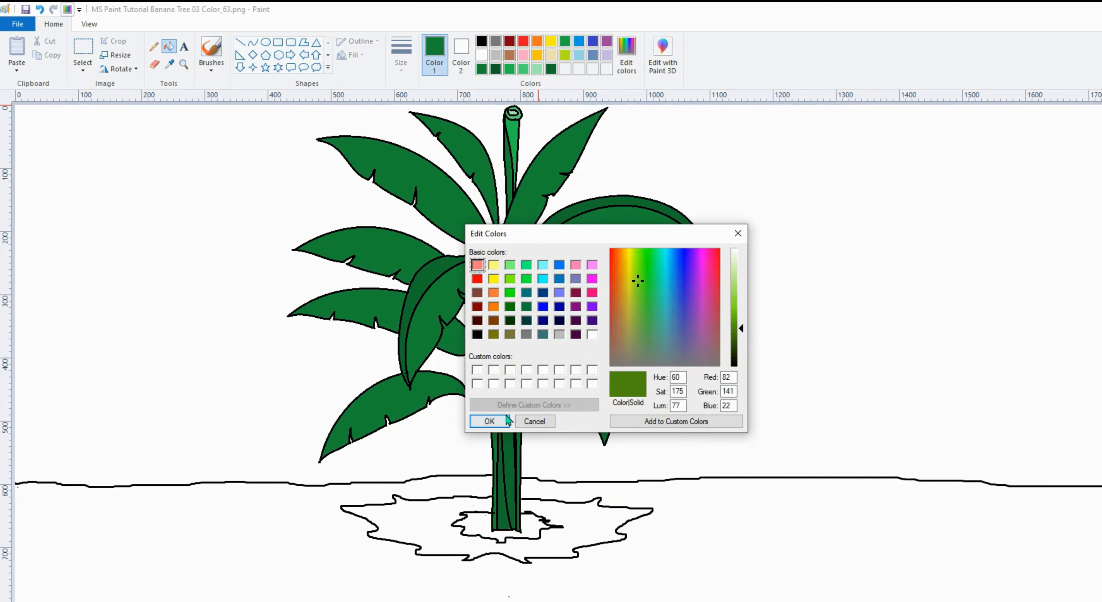
pyautogui.click(489, 421)
pyautogui.click(511, 449)
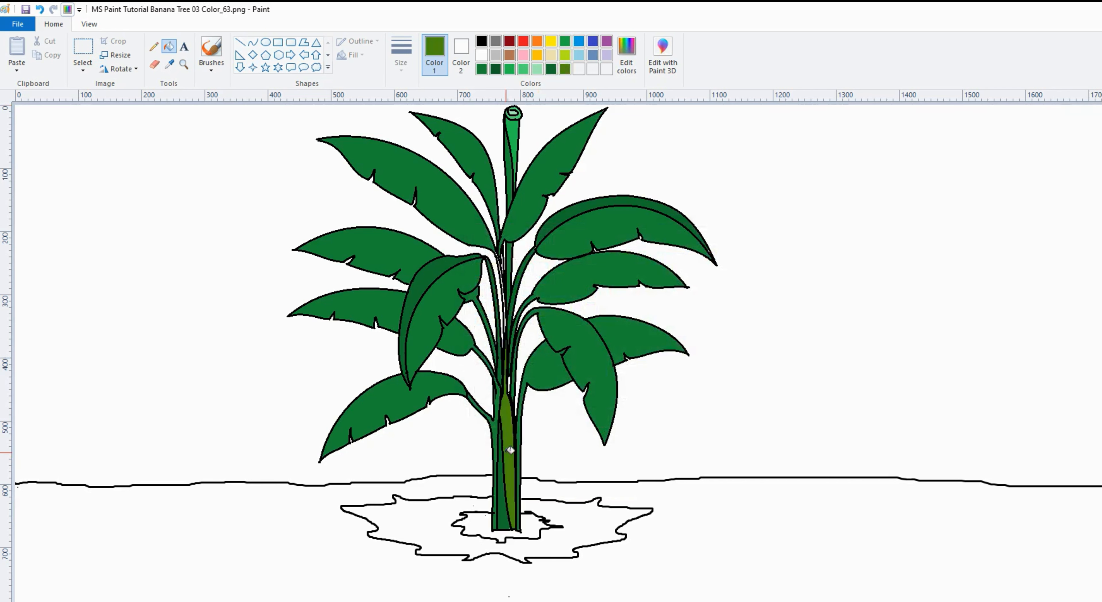
# Fill the outer soil patch with brown and the inner patch around the trunk with darker brown, Red 163, Green 101, Blue 67
pyautogui.click(509, 55)
pyautogui.click(414, 528)
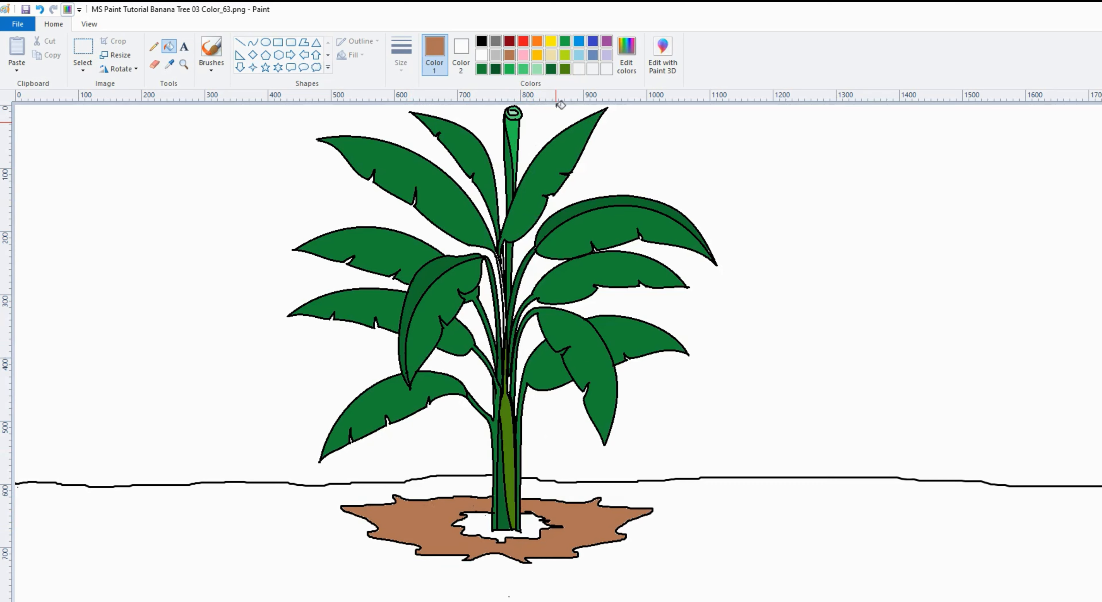
pyautogui.click(626, 56)
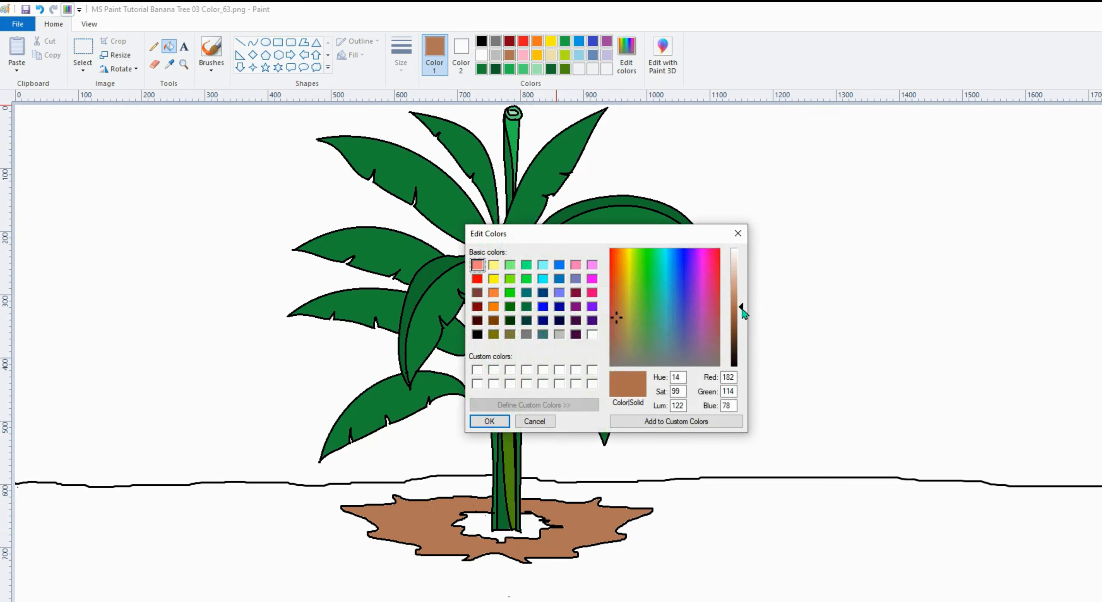
pyautogui.moveTo(744, 314); pyautogui.dragTo(745, 320)
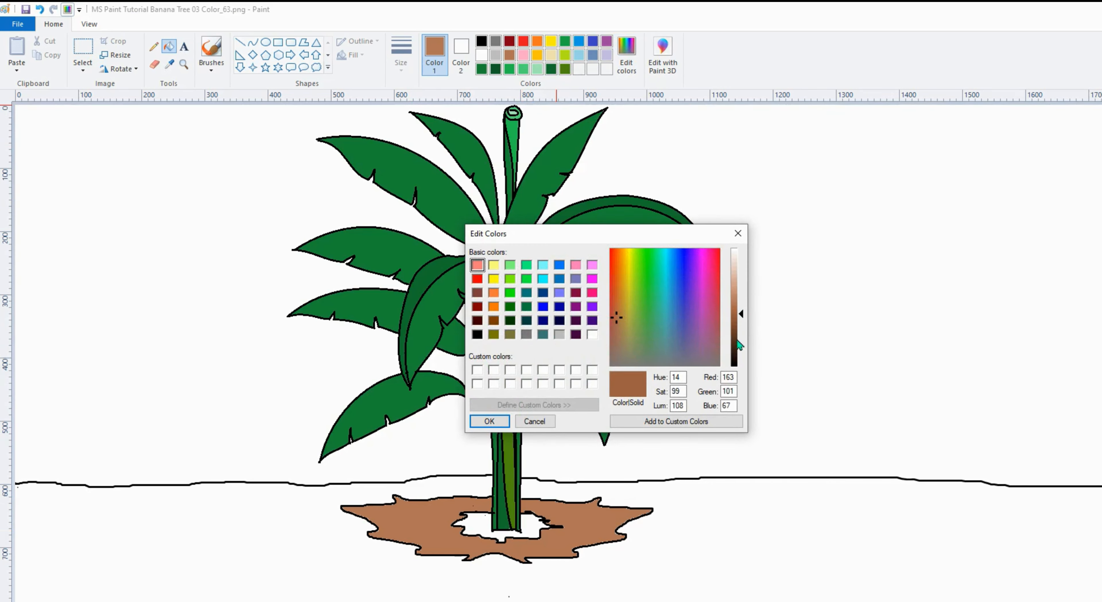
pyautogui.click(489, 420)
pyautogui.click(480, 522)
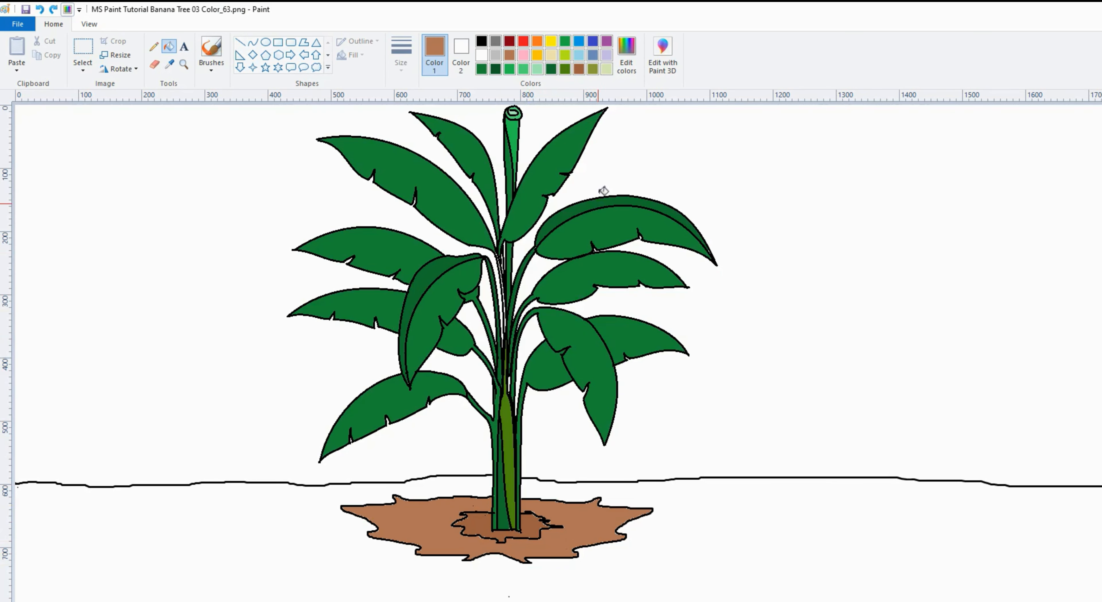
# Try a custom mustard yellow fill on the ground around the soil patch
pyautogui.click(627, 52)
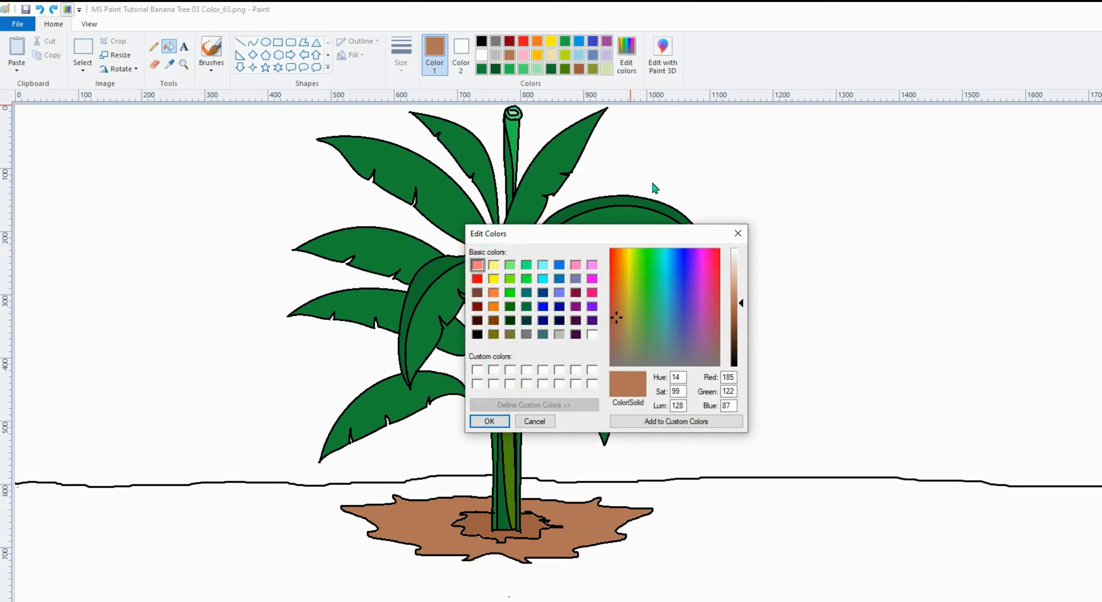
pyautogui.moveTo(638, 304)
pyautogui.mouseDown()
pyautogui.moveTo(625, 331)
pyautogui.moveTo(628, 307)
pyautogui.mouseUp()
pyautogui.click(503, 421)
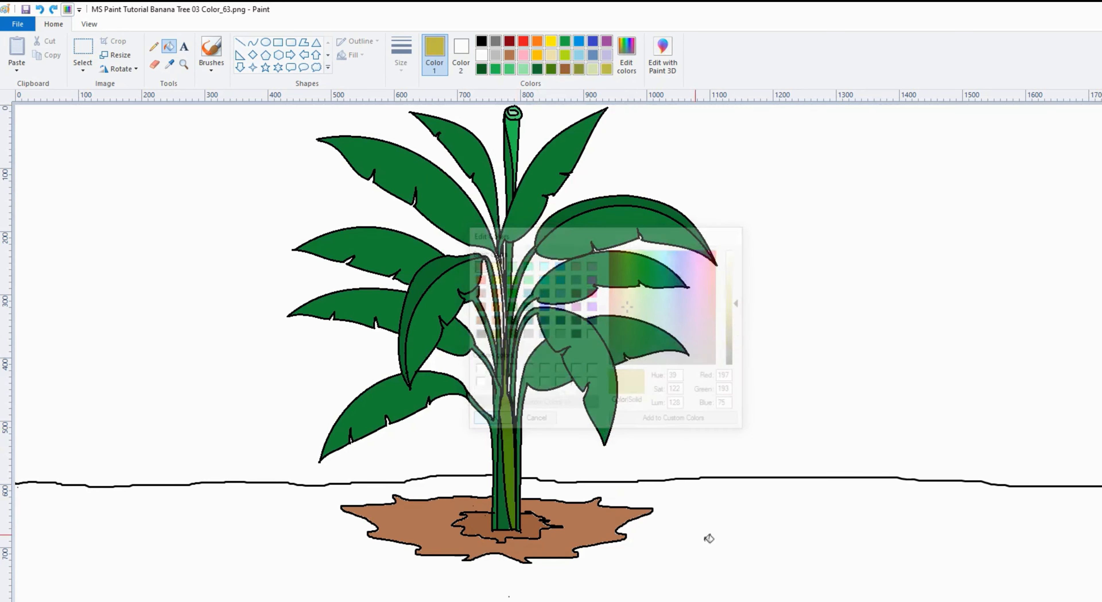
pyautogui.click(738, 550)
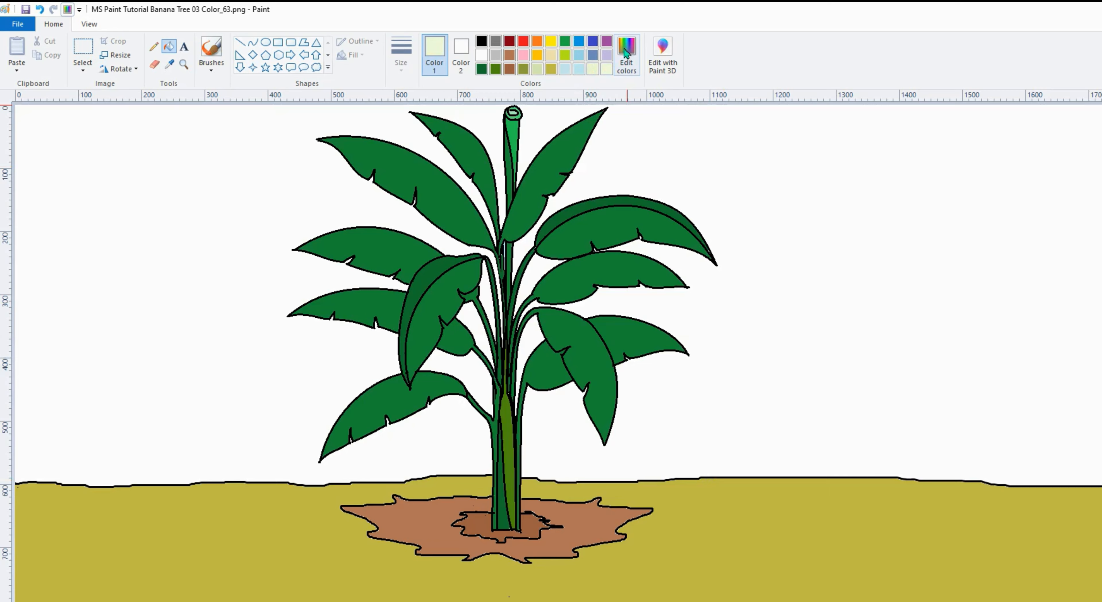
# Fill the ground with pale yellow-green, Red 236, Green 250, Blue 211
pyautogui.click(626, 52)
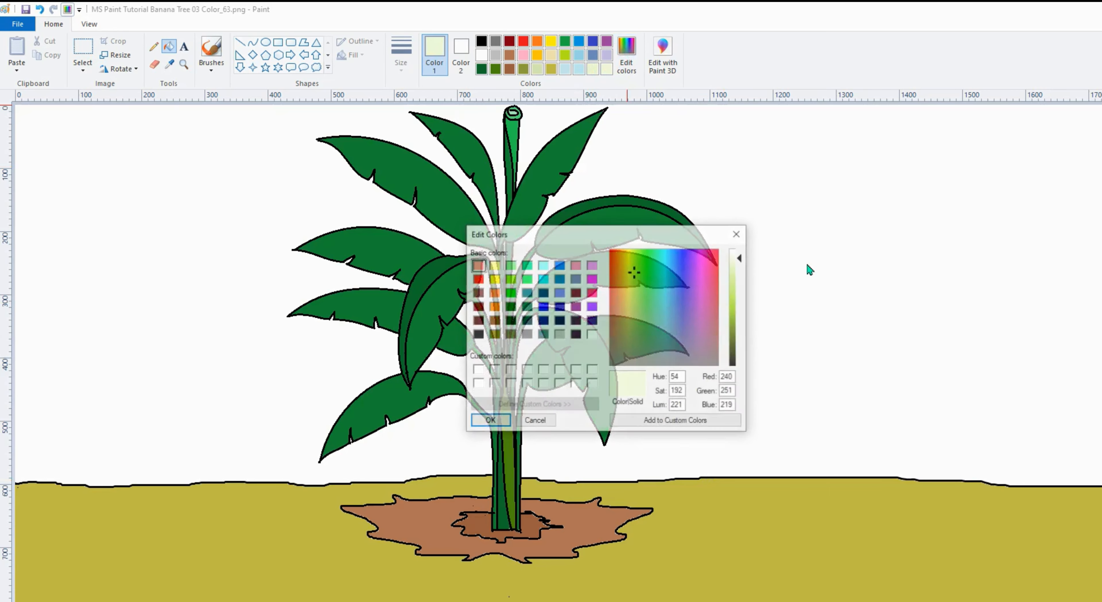
pyautogui.moveTo(744, 260); pyautogui.dragTo(744, 264)
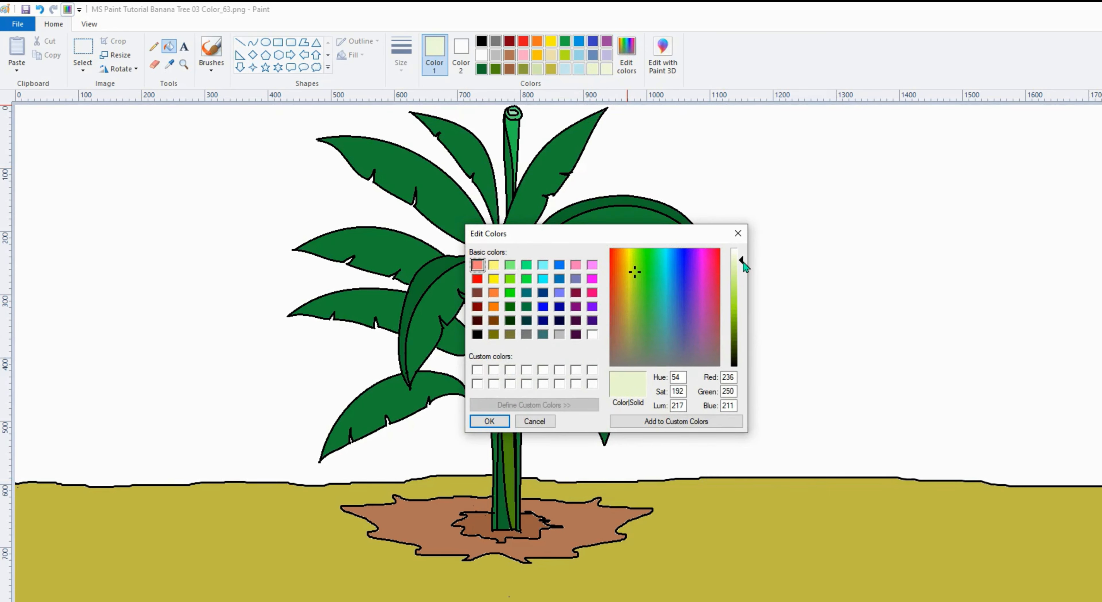
pyautogui.click(489, 421)
pyautogui.click(805, 526)
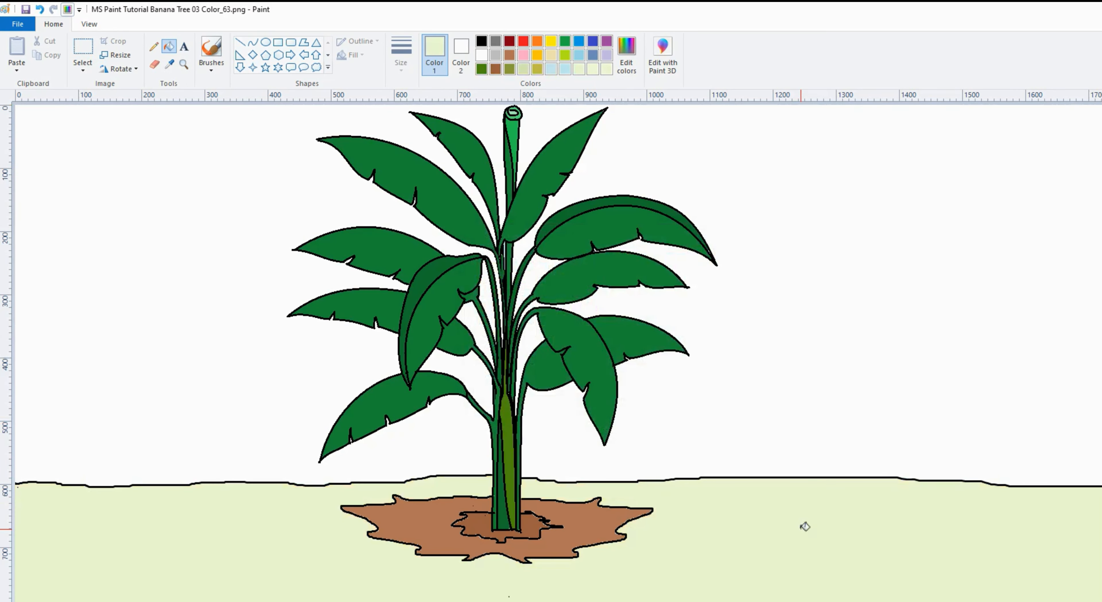
# Erase the horizon line where it meets the trunk and fill the remaining line on both sides with white
pyautogui.click(155, 64)
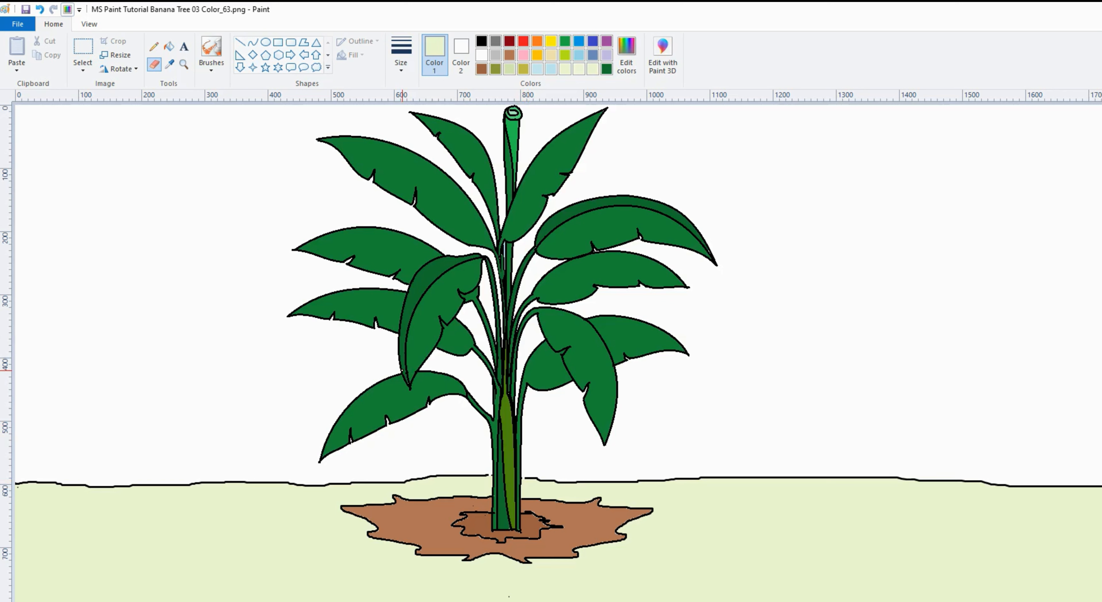
pyautogui.click(169, 46)
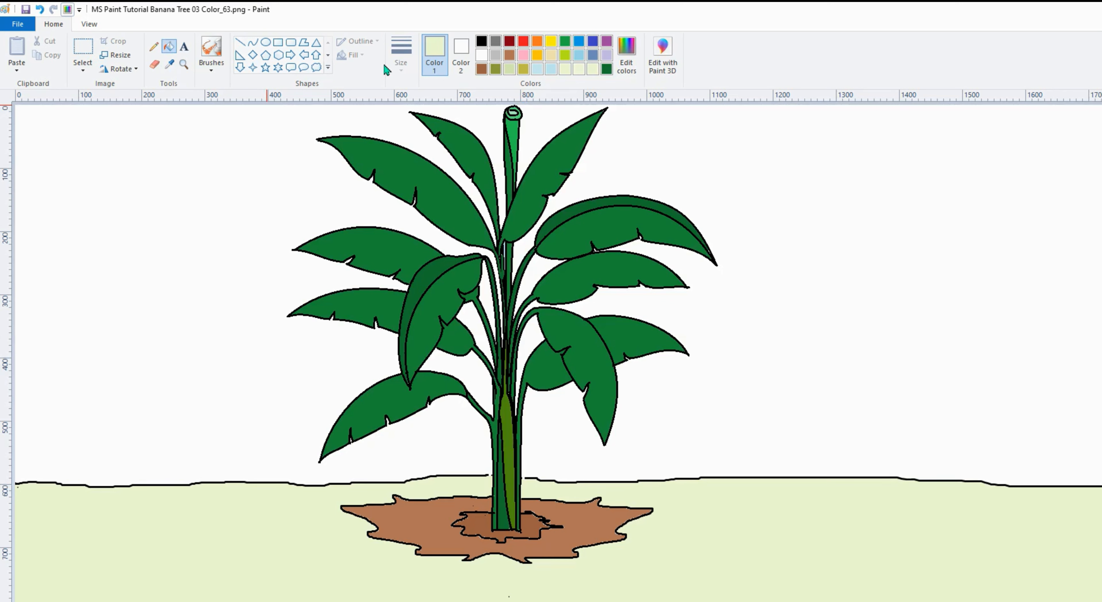
pyautogui.click(483, 55)
pyautogui.click(177, 483)
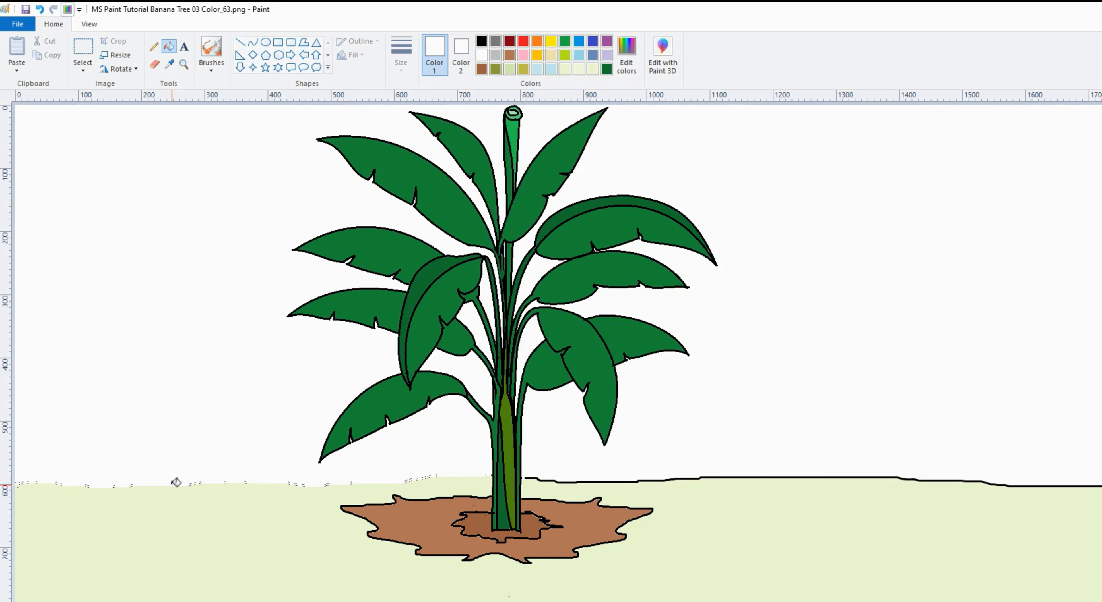
pyautogui.click(585, 479)
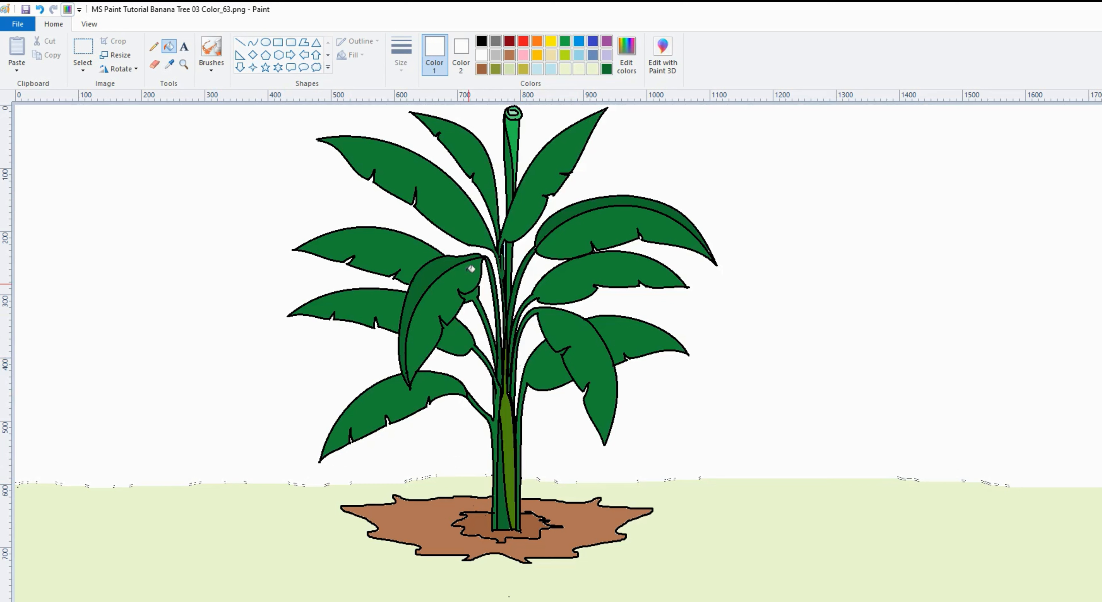
# Cover the leftover horizon line specks with the Airbrush at its largest size in the pale ground green
pyautogui.click(206, 65)
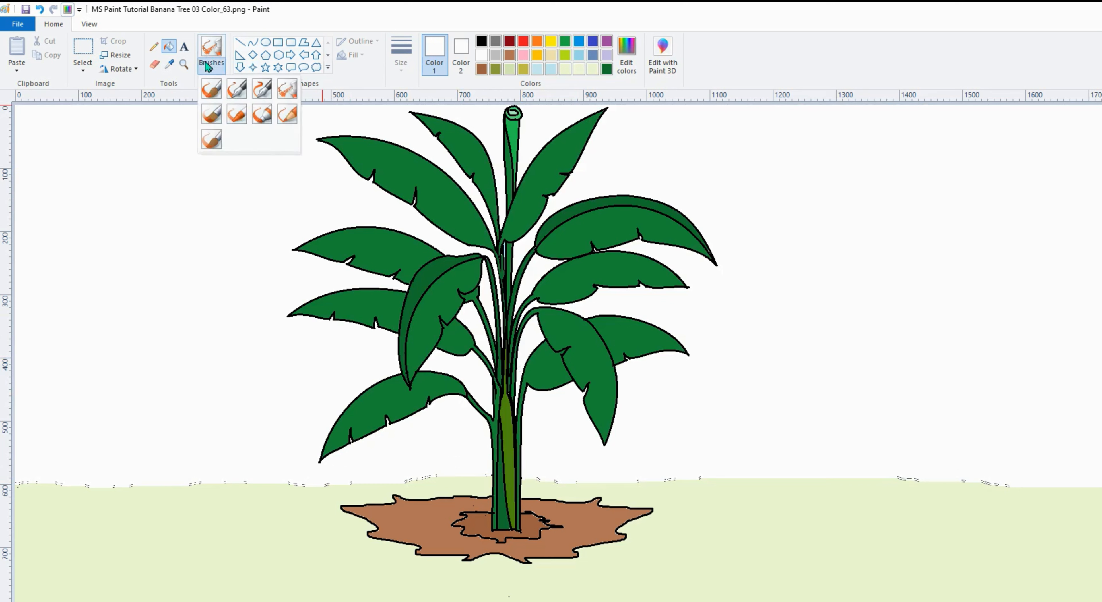
pyautogui.click(287, 89)
pyautogui.click(401, 56)
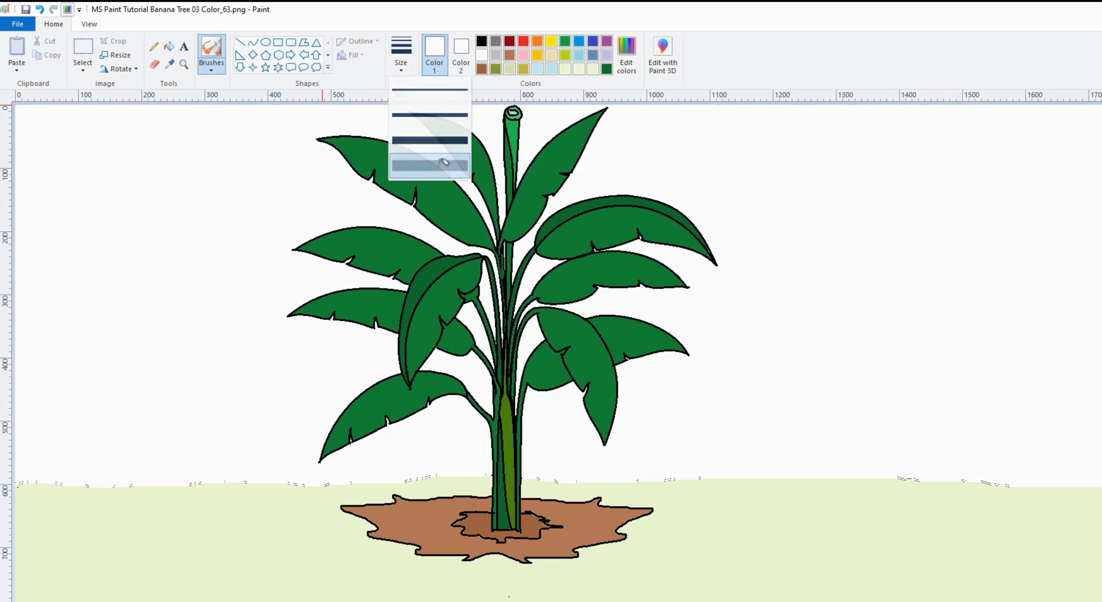
pyautogui.click(436, 164)
pyautogui.click(593, 68)
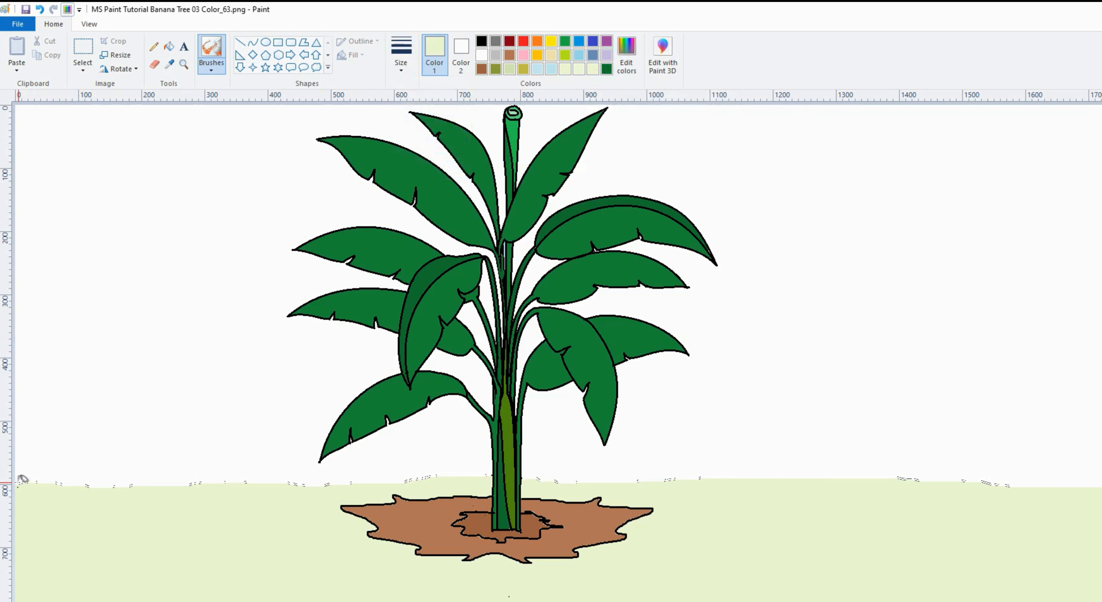
pyautogui.moveTo(35, 481)
pyautogui.mouseDown()
pyautogui.moveTo(477, 473)
pyautogui.moveTo(1057, 484)
pyautogui.moveTo(566, 472)
pyautogui.mouseUp()
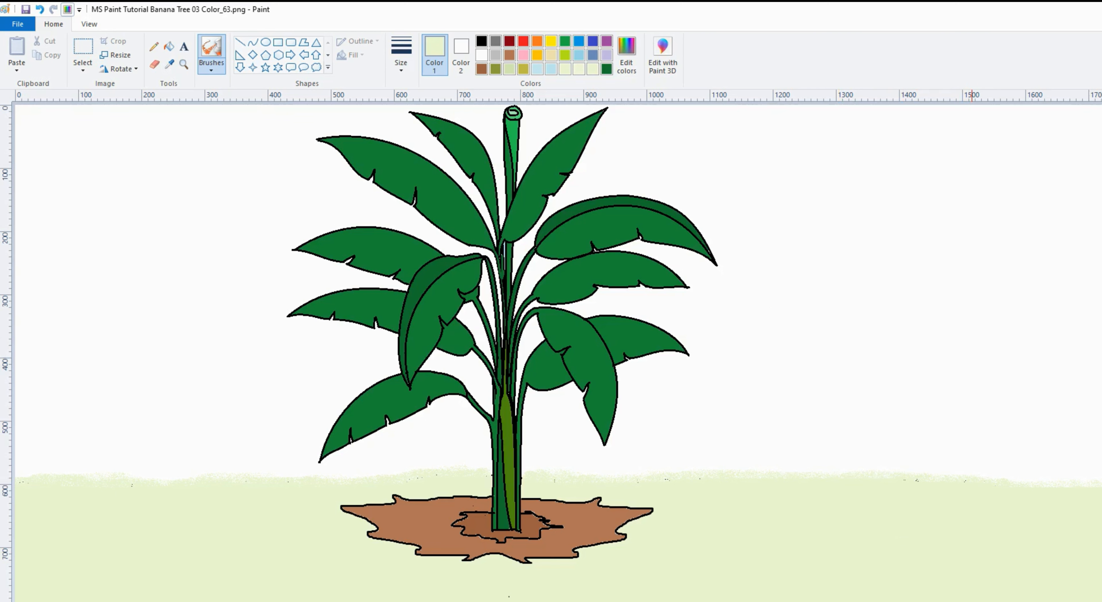